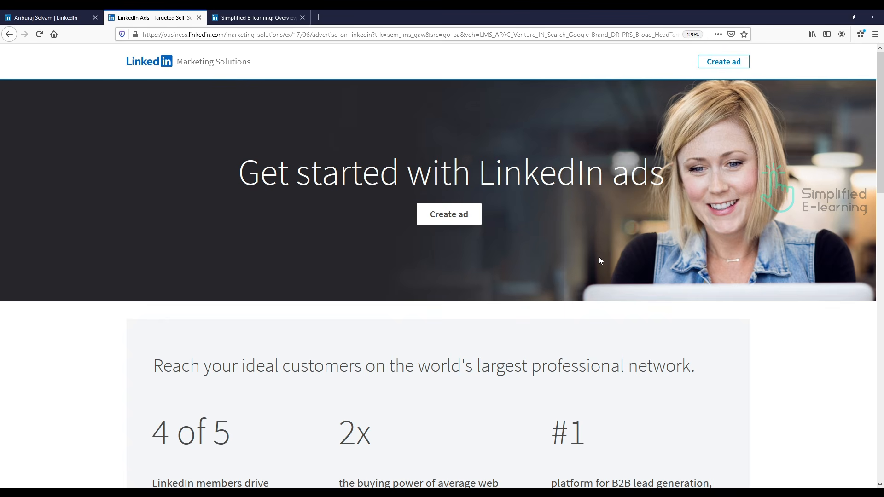
Start creating a LinkedIn ad and set the new ad account's currency to India, Rupee (INR).
{"action": "left_click", "coordinate": [450, 214]}
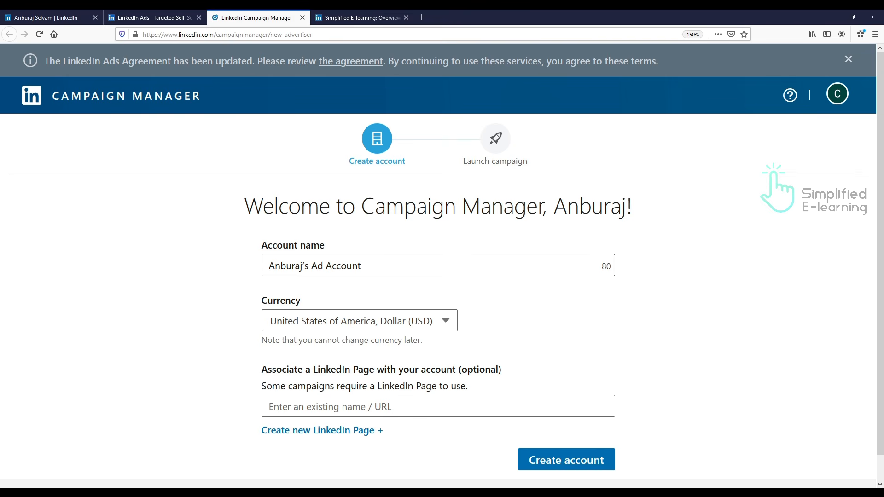
{"action": "left_click_drag", "start_coordinate": [383, 266], "coordinate": [319, 268]}
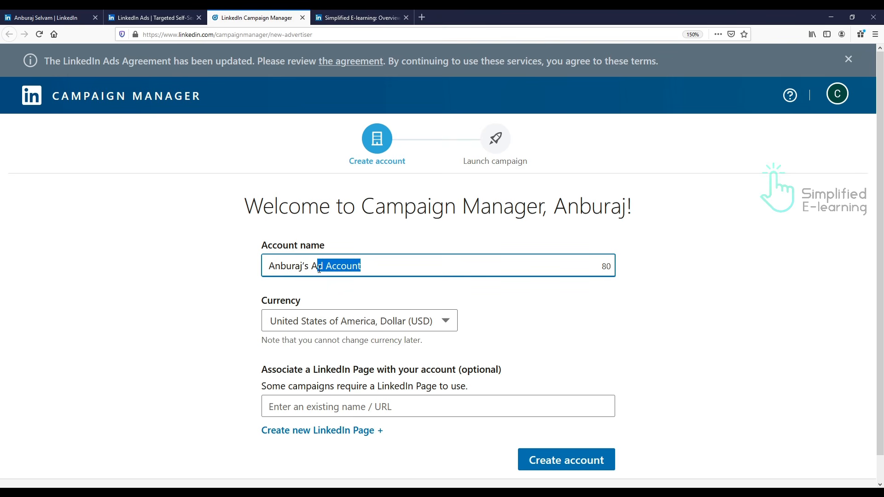
{"action": "left_click", "coordinate": [507, 312]}
{"action": "left_click", "coordinate": [436, 327]}
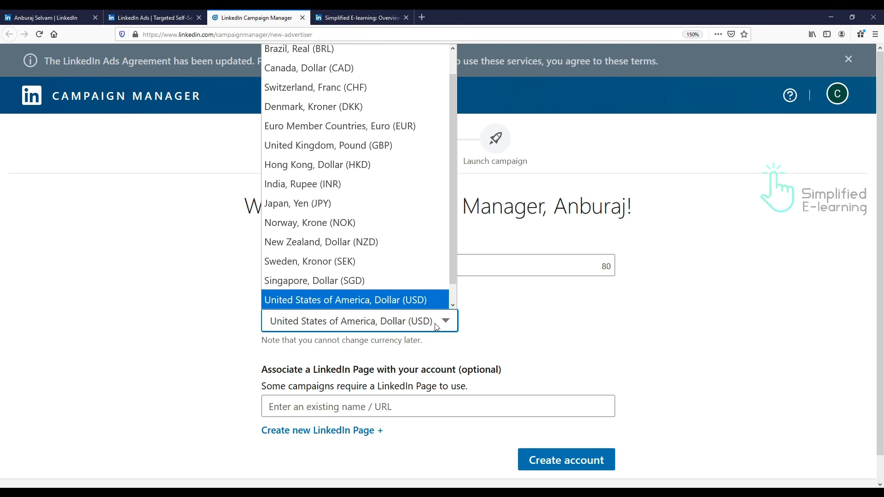
{"action": "key", "text": "i"}
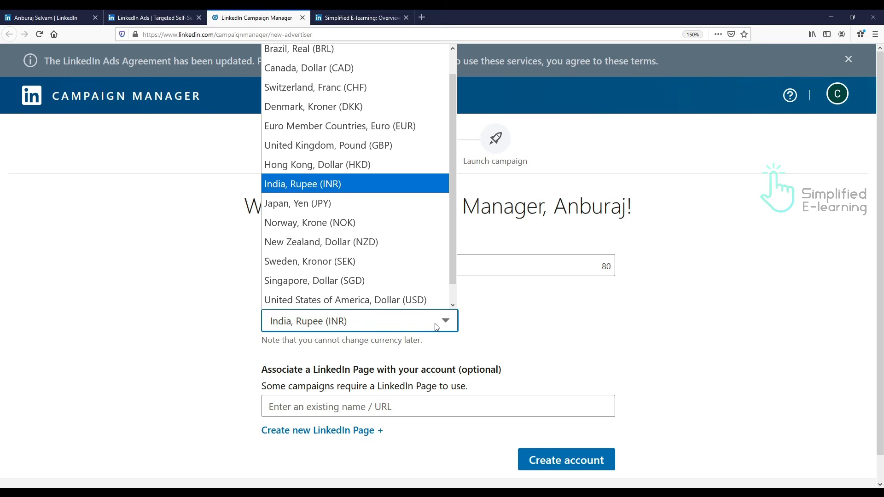
{"action": "left_click", "coordinate": [349, 184]}
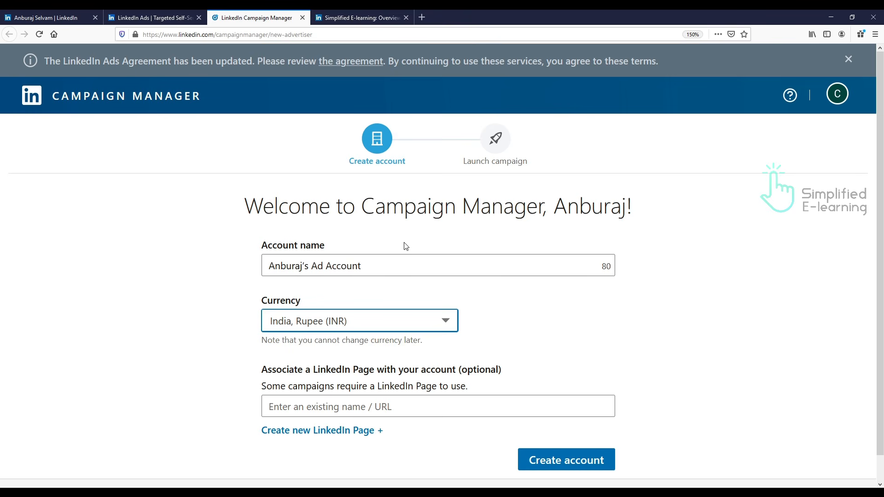
{"action": "left_click", "coordinate": [140, 269]}
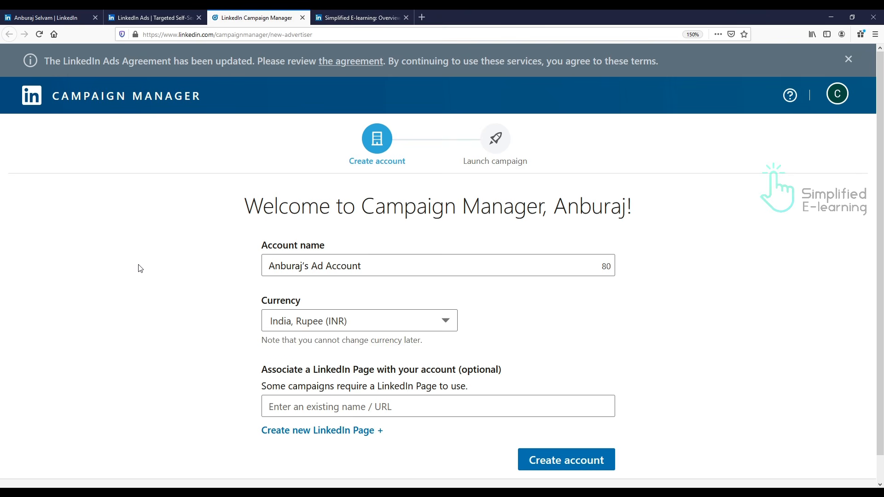
Associate the Simplified E-learning LinkedIn Page with the ad account using its copied page URL, and create the account.
{"action": "left_click", "coordinate": [358, 19]}
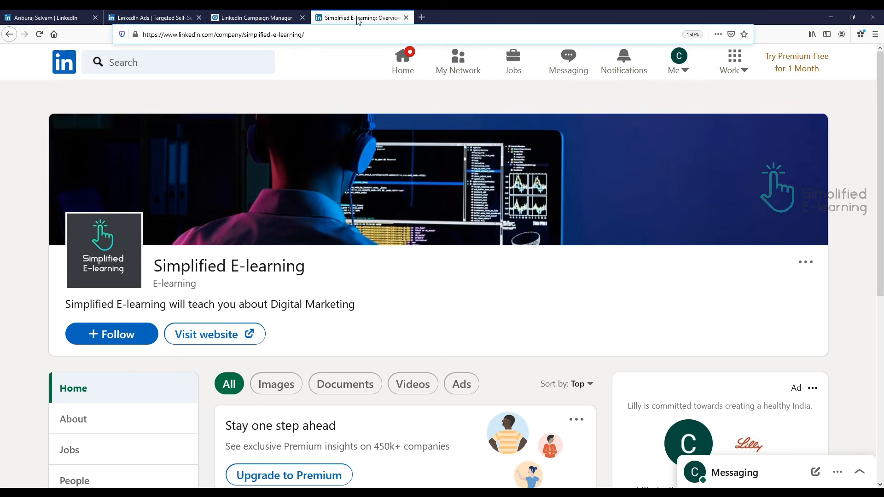
{"action": "left_click", "coordinate": [312, 34]}
{"action": "key", "text": "ctrl+c"}
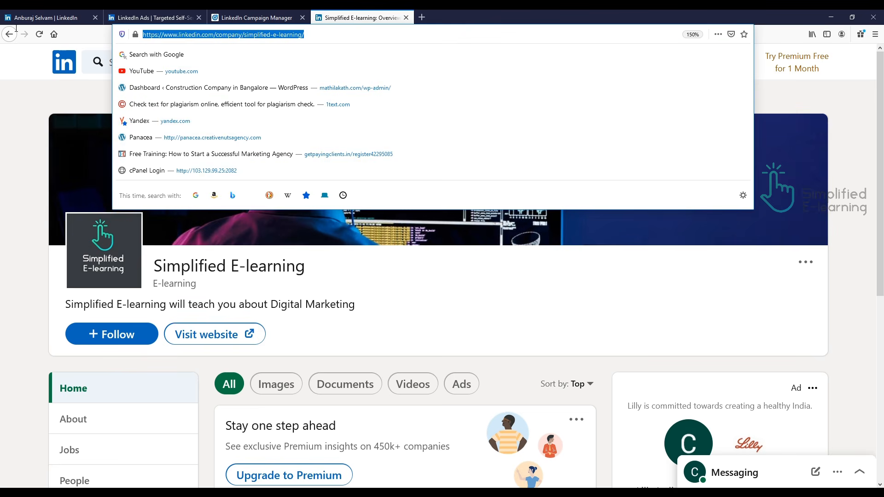
{"action": "left_click", "coordinate": [232, 17]}
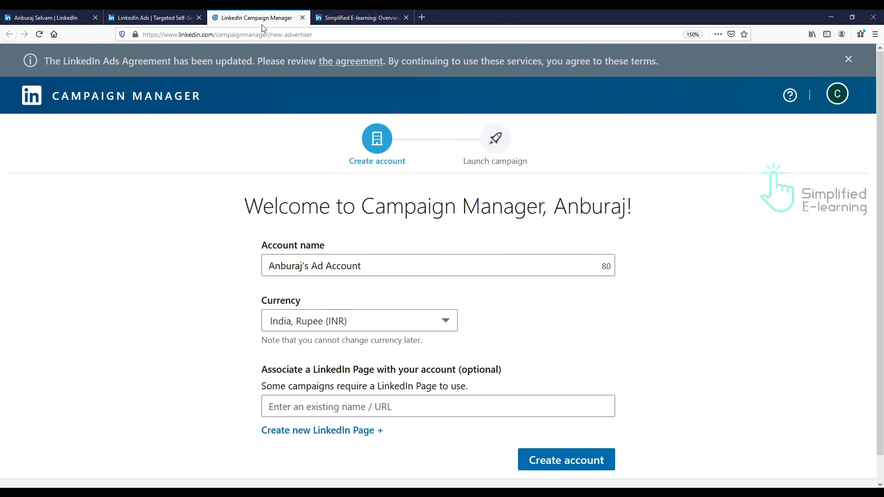
{"action": "key", "text": "ctrl+v"}
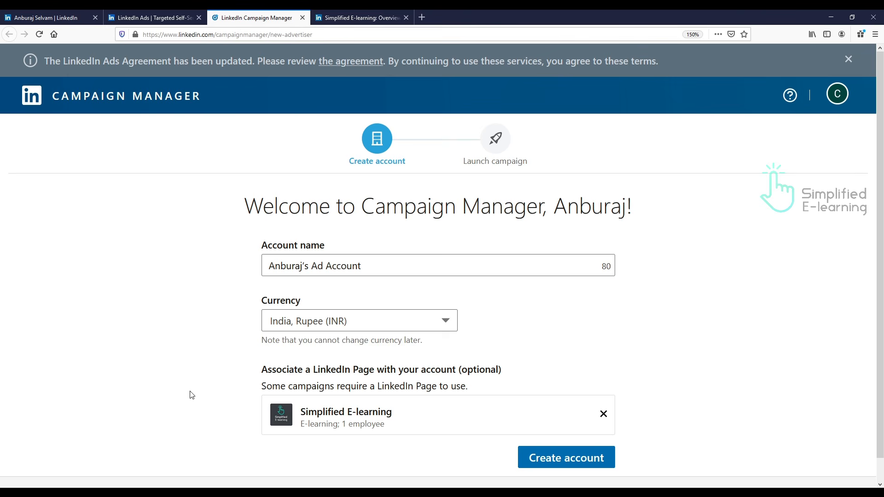
{"action": "scroll", "coordinate": [189, 395], "scroll_direction": "down", "scroll_amount": 1}
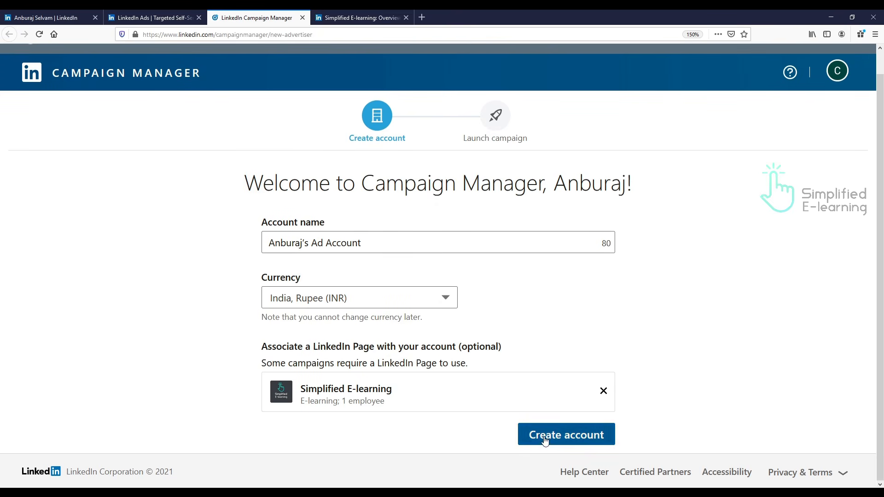
{"action": "left_click", "coordinate": [543, 435]}
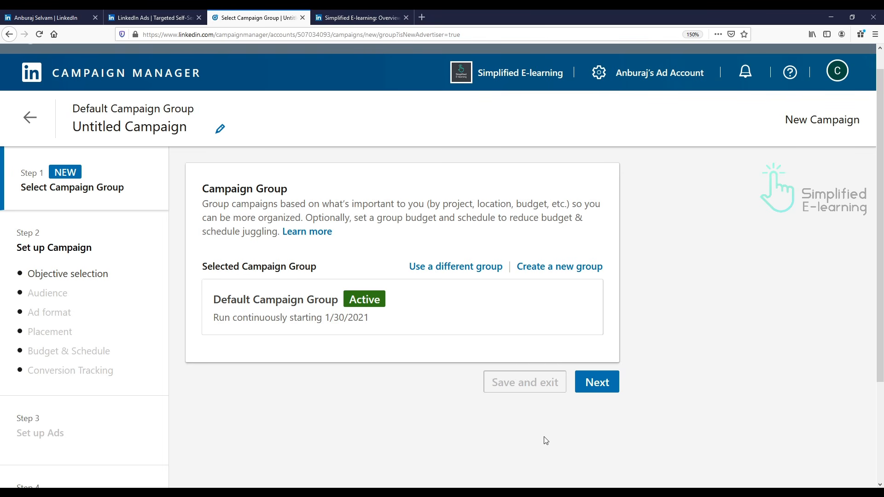
Continue with the Default Campaign Group and choose Website visits as the campaign objective.
{"action": "left_click", "coordinate": [569, 272]}
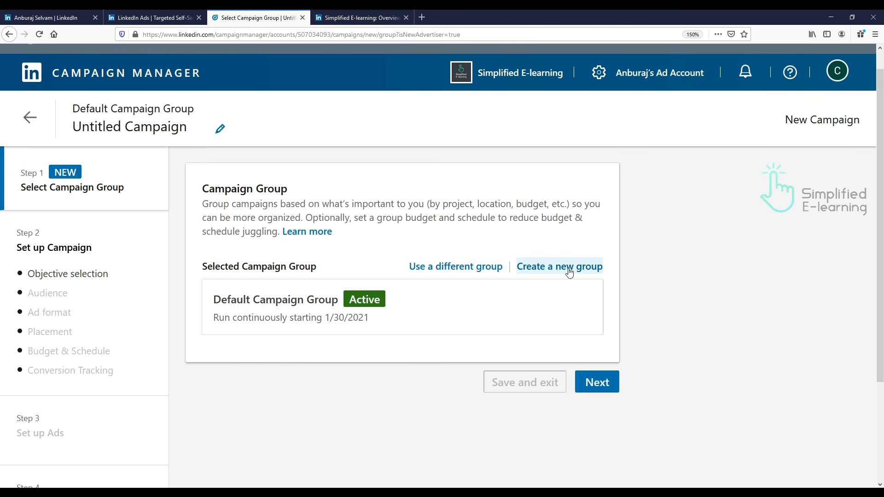
{"action": "left_click", "coordinate": [599, 384]}
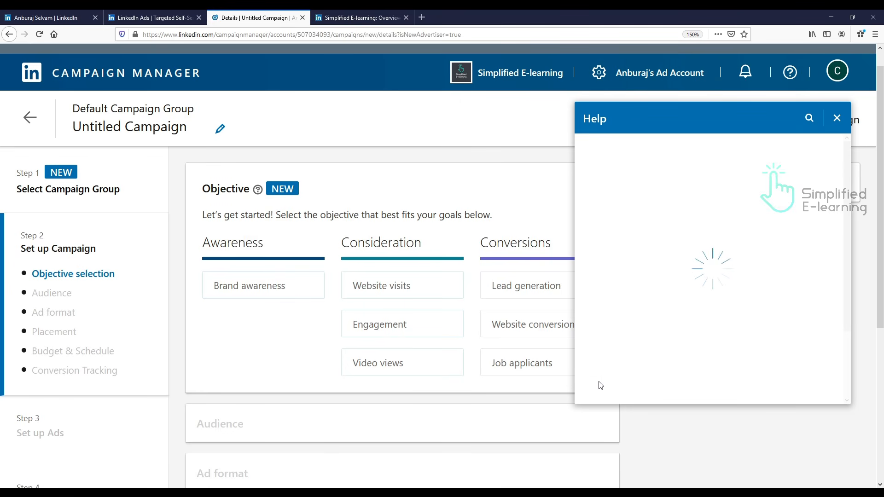
{"action": "left_click", "coordinate": [836, 119]}
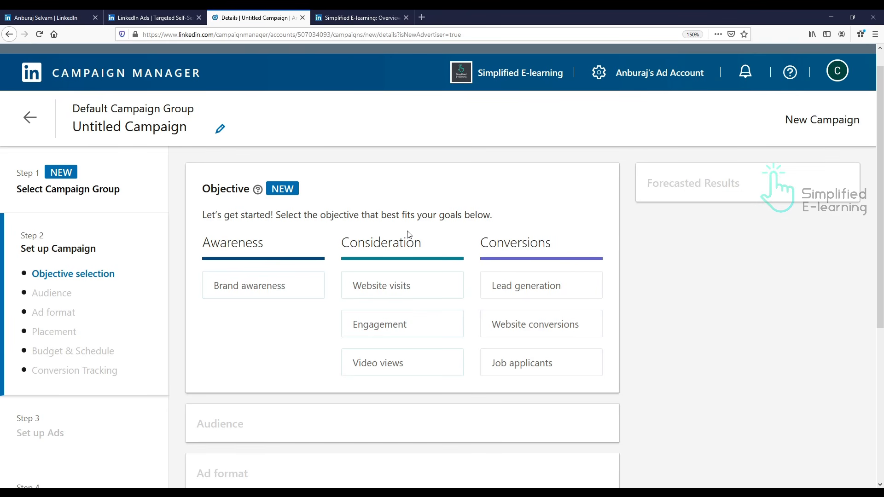
{"action": "mouse_move", "coordinate": [382, 295]}
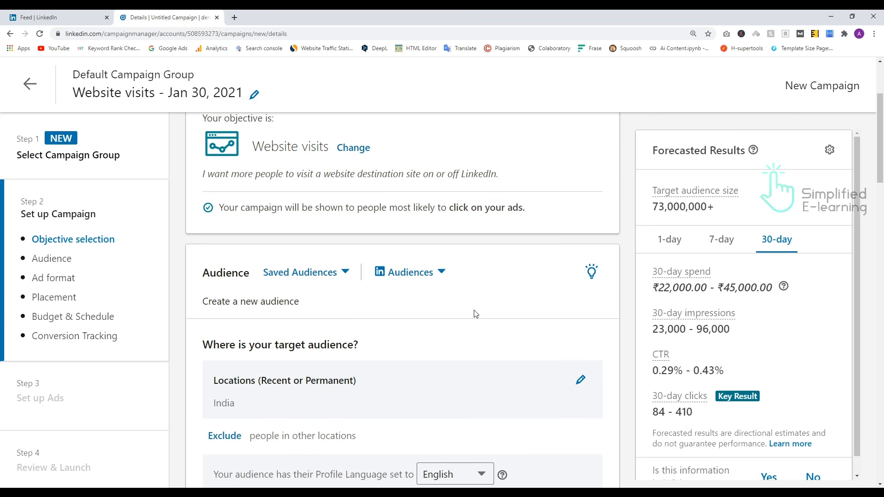
Look through LinkedIn's predefined audiences available for the campaign.
{"action": "left_click", "coordinate": [438, 274]}
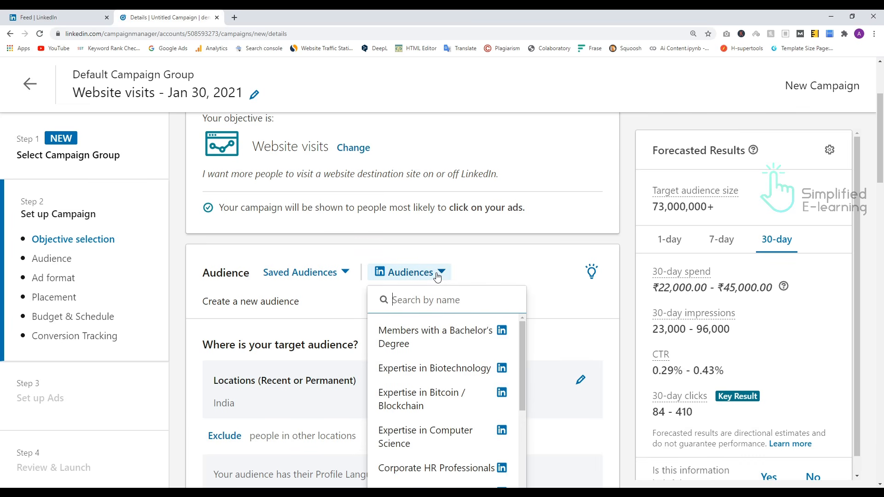
{"action": "scroll", "coordinate": [458, 423], "scroll_direction": "down", "scroll_amount": 3}
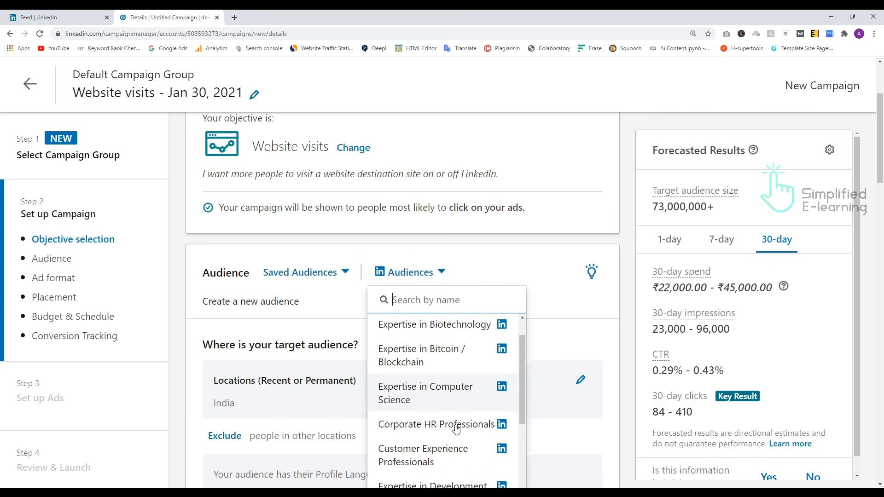
{"action": "scroll", "coordinate": [455, 428], "scroll_direction": "down", "scroll_amount": 3}
{"action": "scroll", "coordinate": [456, 428], "scroll_direction": "up", "scroll_amount": 1}
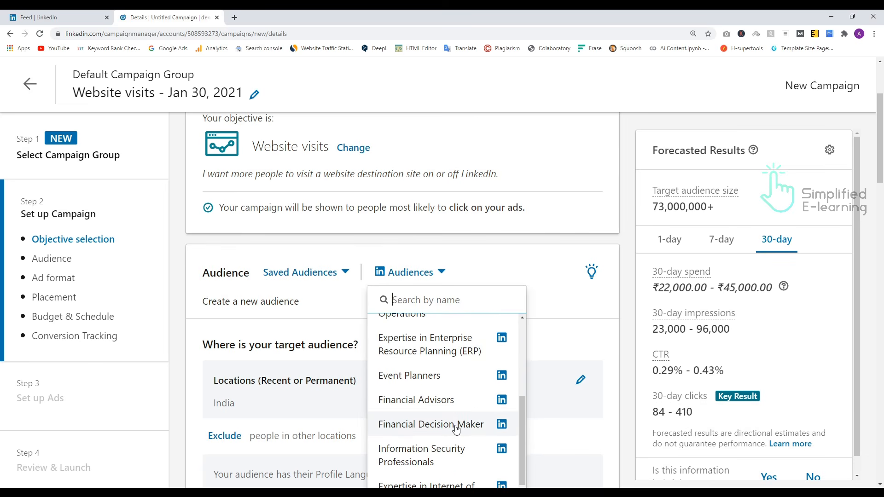
{"action": "scroll", "coordinate": [456, 428], "scroll_direction": "down", "scroll_amount": 1}
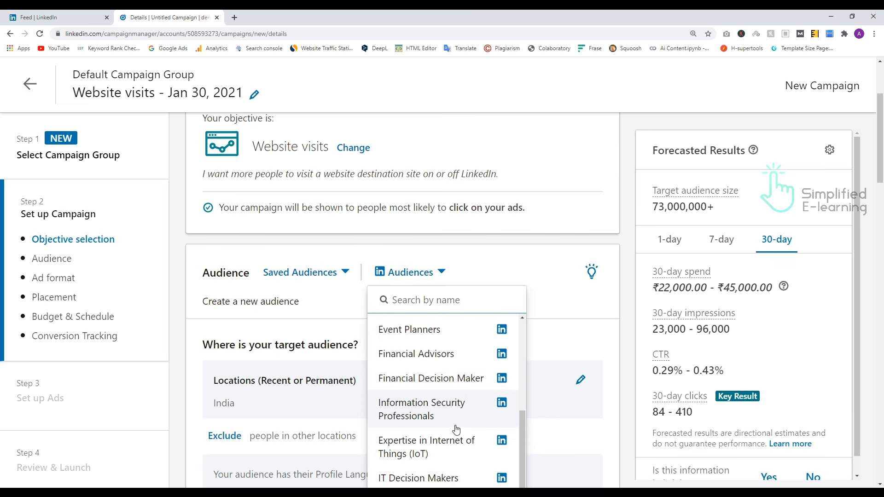
{"action": "left_click", "coordinate": [587, 340]}
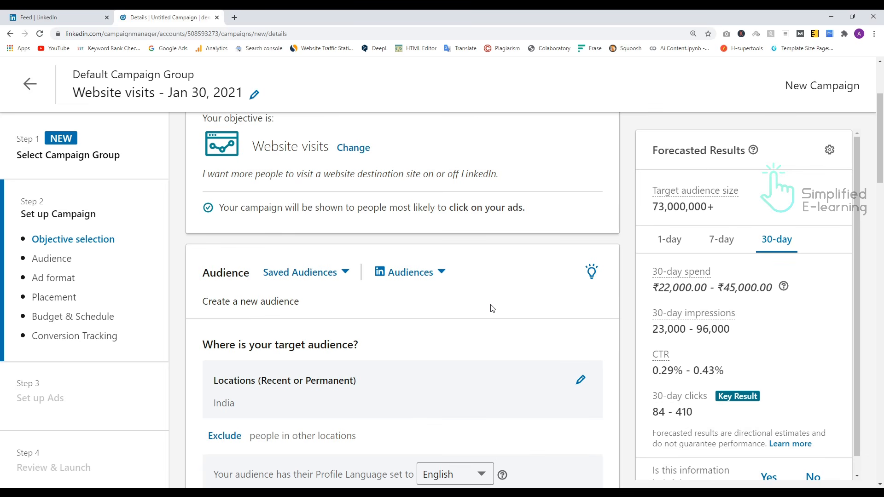
Replace India with Tamil Nadu, India as the target audience location.
{"action": "scroll", "coordinate": [392, 325], "scroll_direction": "down", "scroll_amount": 2}
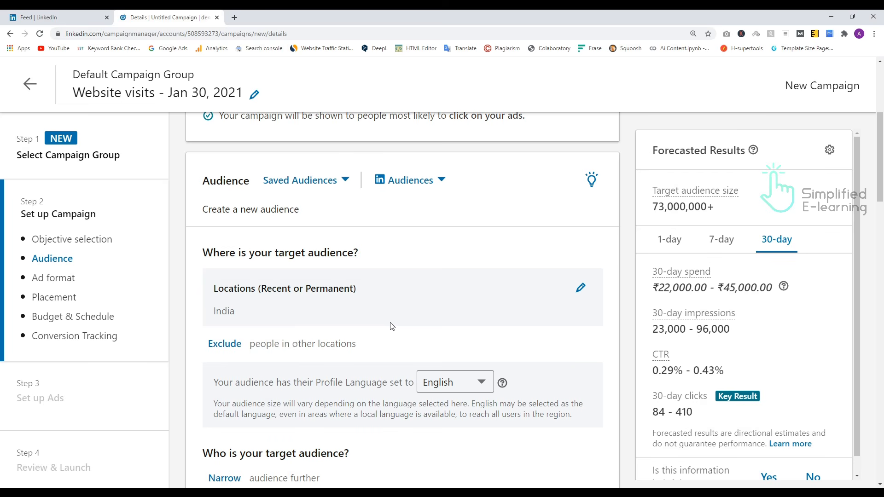
{"action": "left_click", "coordinate": [580, 288]}
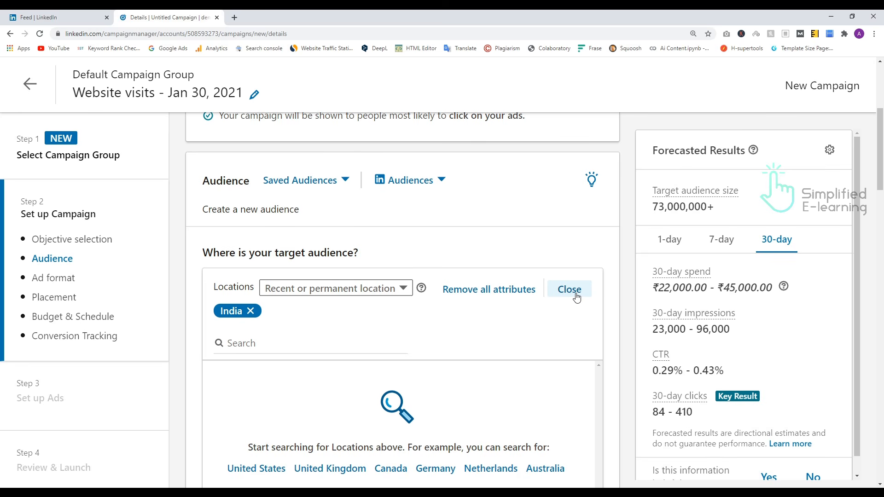
{"action": "left_click", "coordinate": [230, 343]}
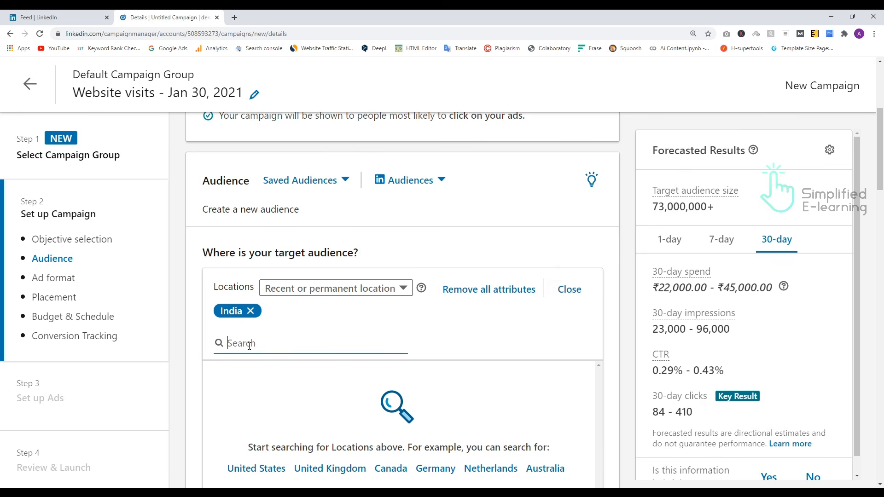
{"action": "type", "text": "tamil"}
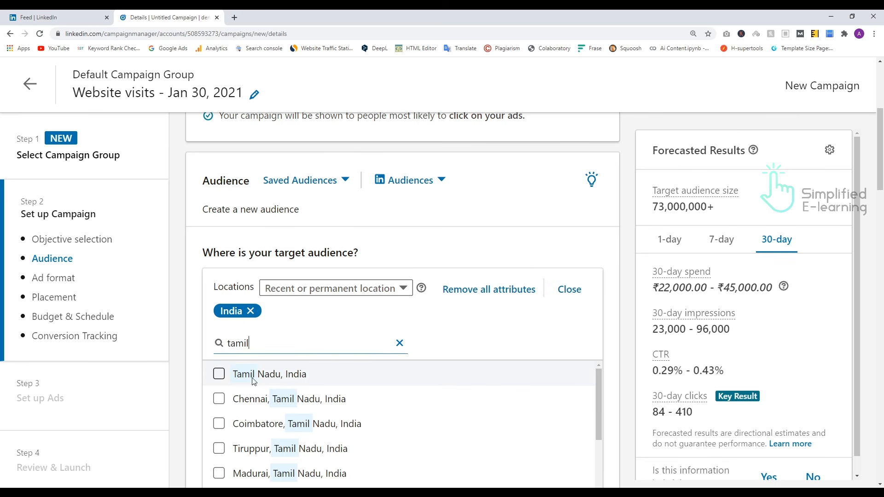
{"action": "left_click", "coordinate": [219, 374]}
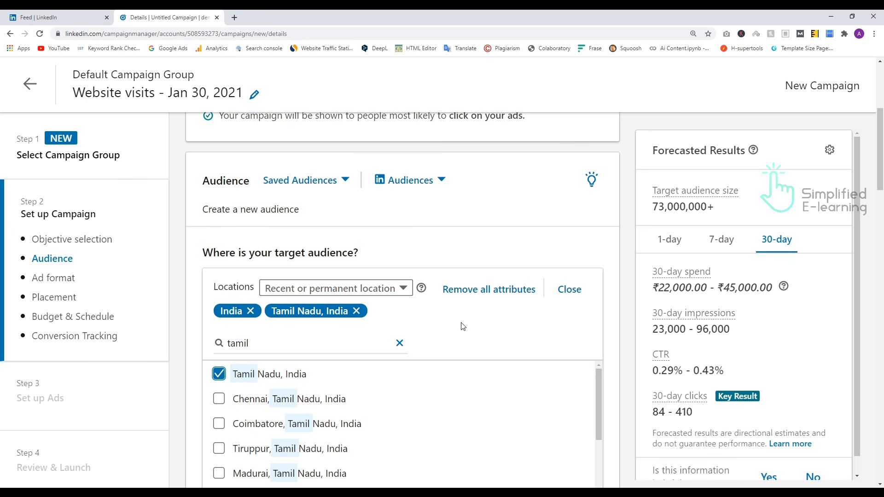
{"action": "left_click", "coordinate": [399, 345]}
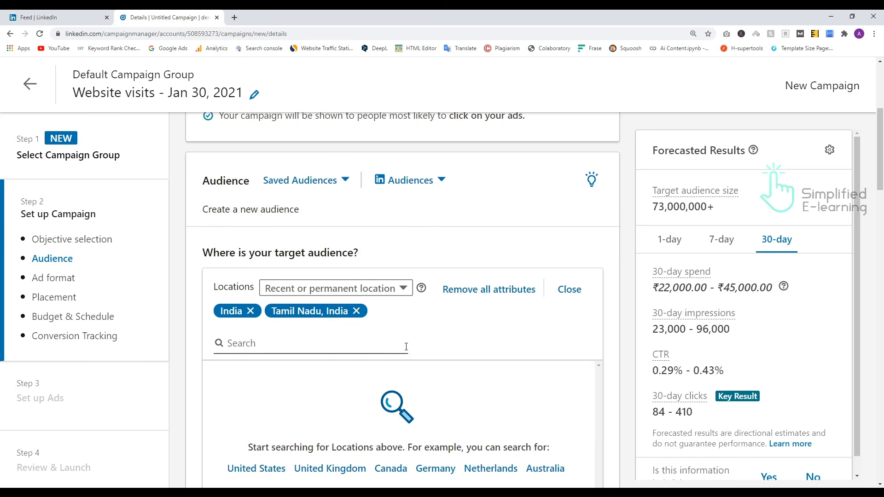
{"action": "left_click", "coordinate": [250, 311]}
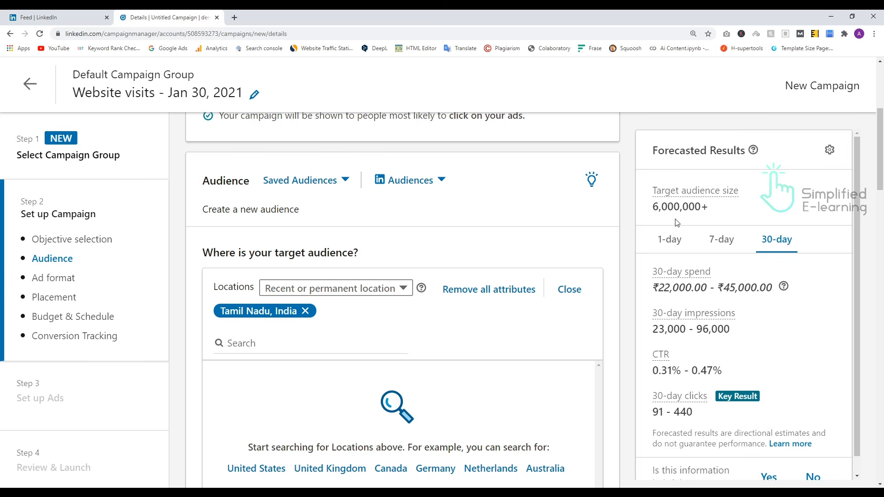
Narrow the target audience by audience attributes, opening the Job Titles criteria under Job Experience.
{"action": "scroll", "coordinate": [426, 304], "scroll_direction": "down", "scroll_amount": 5}
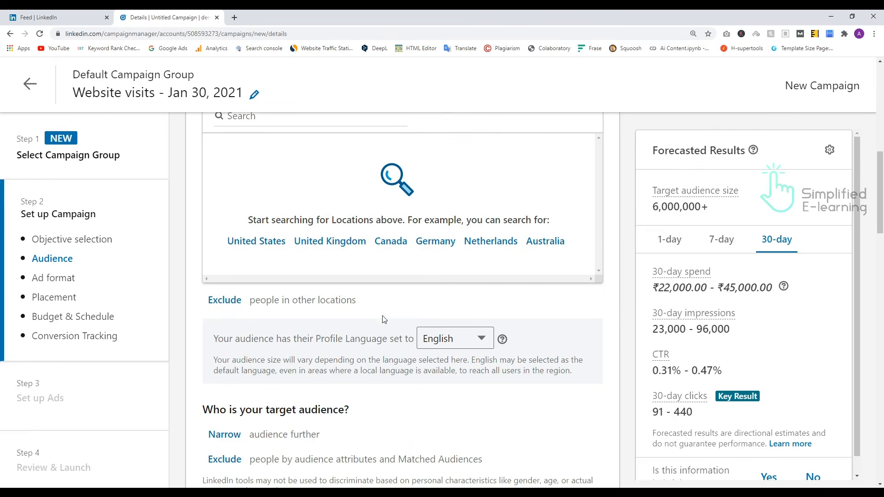
{"action": "scroll", "coordinate": [384, 318], "scroll_direction": "down", "scroll_amount": 1}
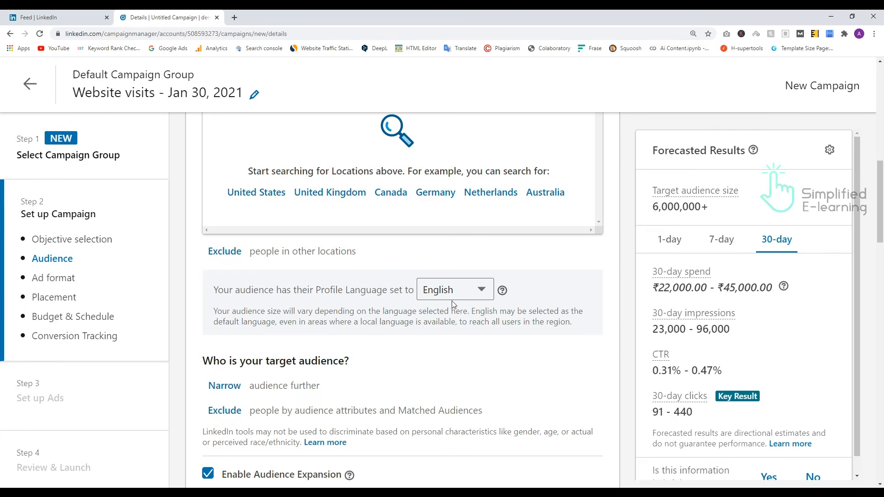
{"action": "scroll", "coordinate": [482, 302], "scroll_direction": "down", "scroll_amount": 3}
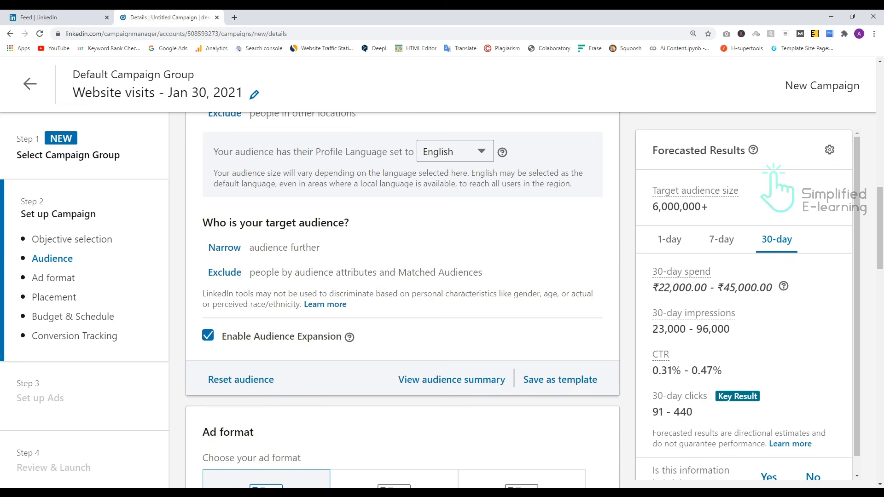
{"action": "left_click", "coordinate": [223, 249]}
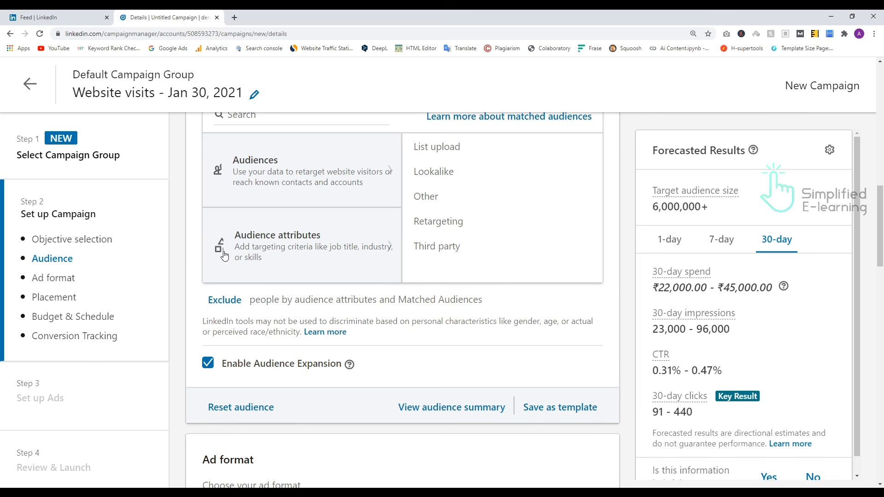
{"action": "left_click", "coordinate": [276, 250]}
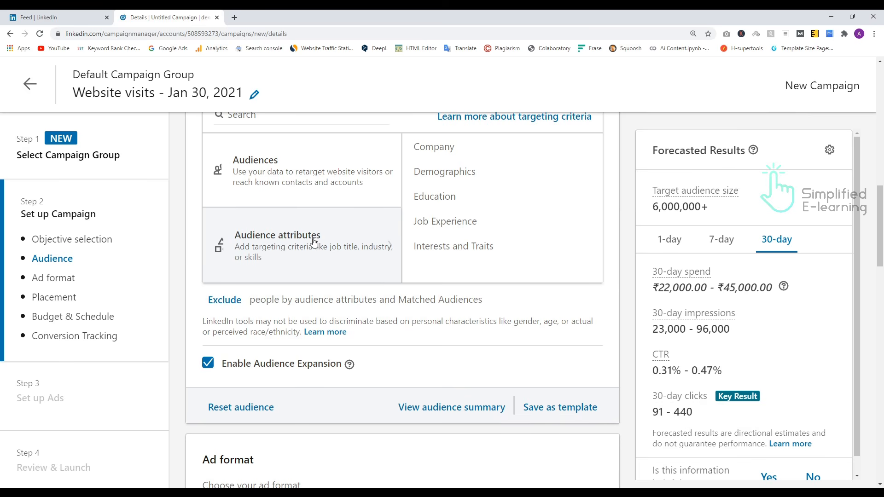
{"action": "left_click", "coordinate": [455, 229]}
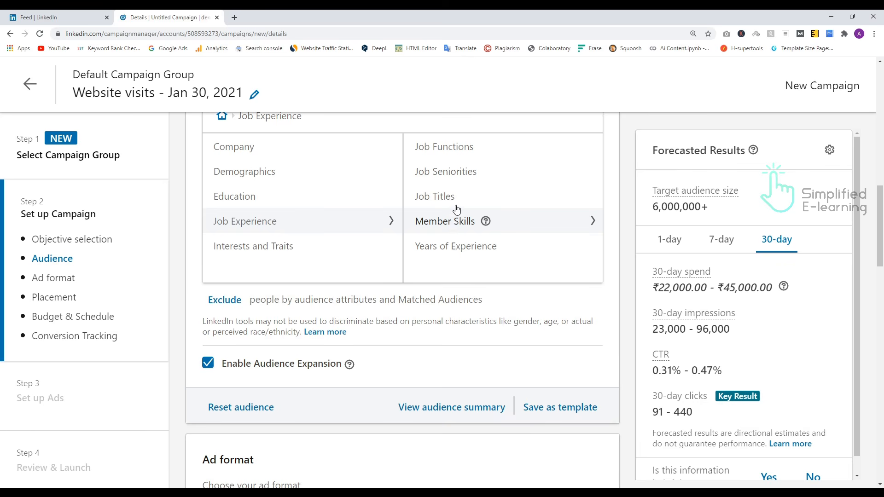
{"action": "left_click", "coordinate": [453, 205]}
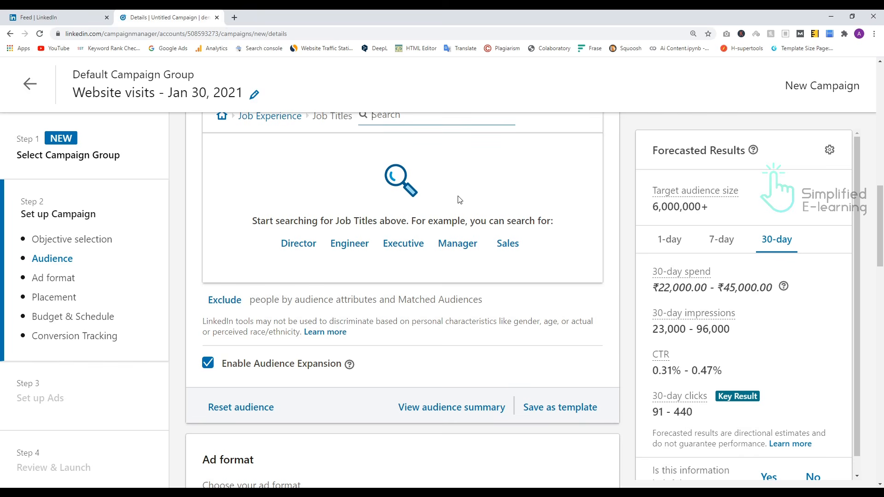
Search job titles for "digital" and include Digital Specialist, Digital Marketing Manager and Digital Marketing Specialist in the audience.
{"action": "scroll", "coordinate": [458, 200], "scroll_direction": "up", "scroll_amount": 2}
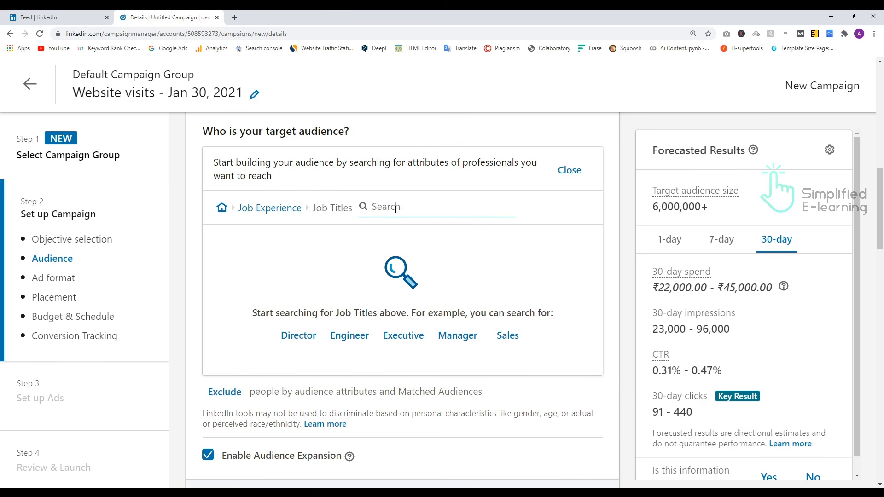
{"action": "type", "text": "digital"}
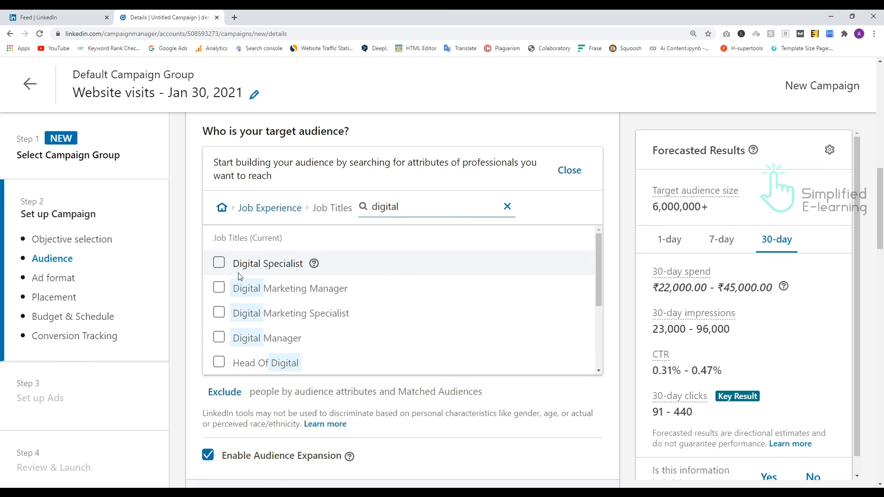
{"action": "left_click", "coordinate": [219, 263]}
{"action": "left_click", "coordinate": [219, 350]}
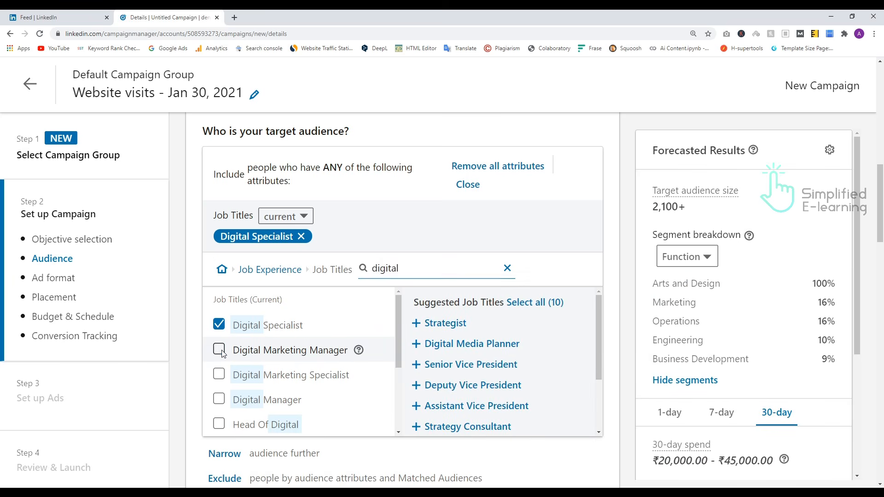
{"action": "left_click", "coordinate": [220, 379]}
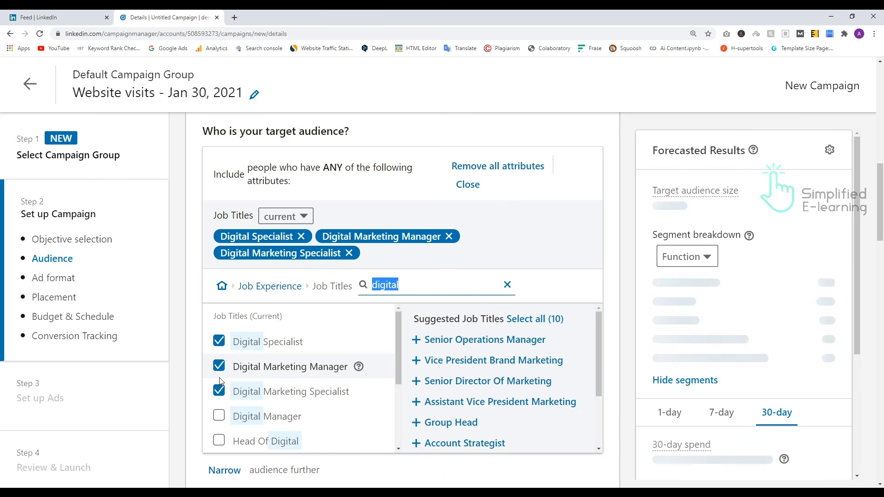
Add Digital Marketing Executive, Digital Strategist and Digital Consultant to the included job titles and clear the title search.
{"action": "scroll", "coordinate": [225, 389], "scroll_direction": "down", "scroll_amount": 3}
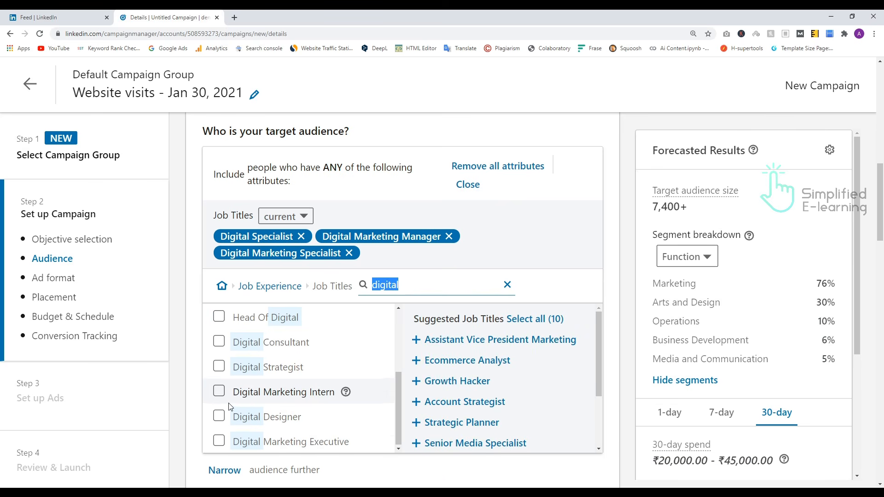
{"action": "left_click", "coordinate": [226, 442]}
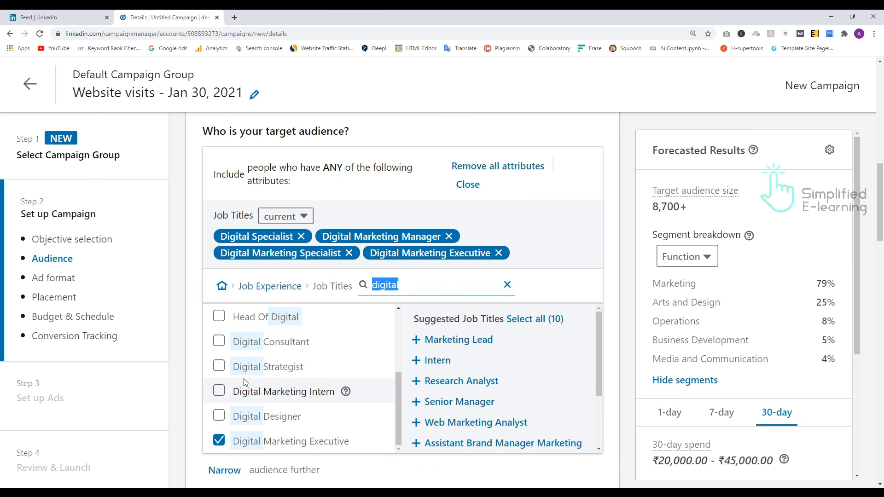
{"action": "left_click", "coordinate": [219, 365]}
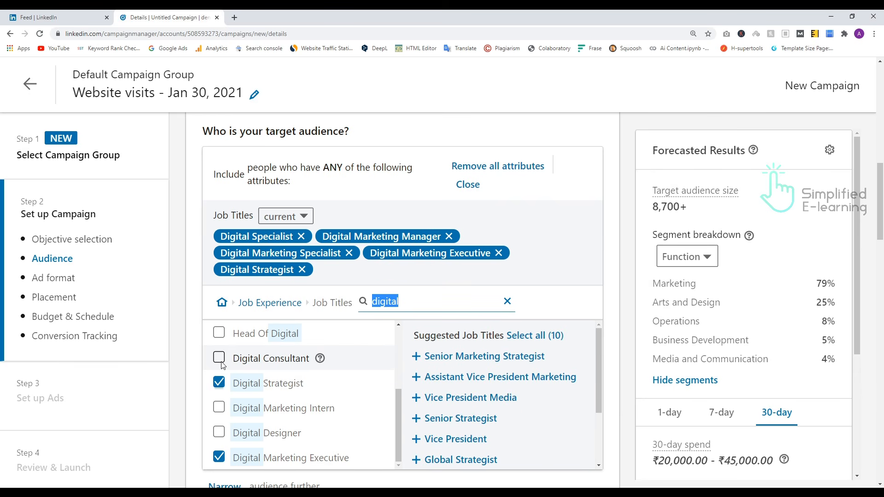
{"action": "left_click", "coordinate": [219, 359]}
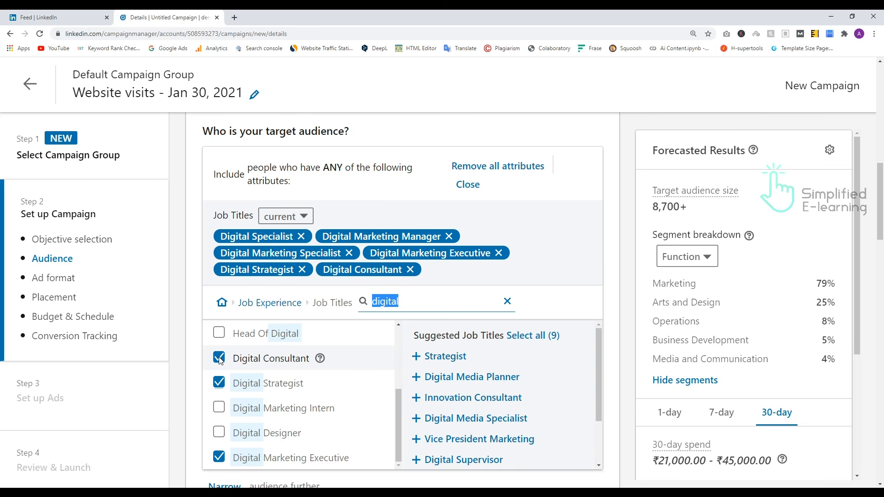
{"action": "left_click", "coordinate": [508, 302]}
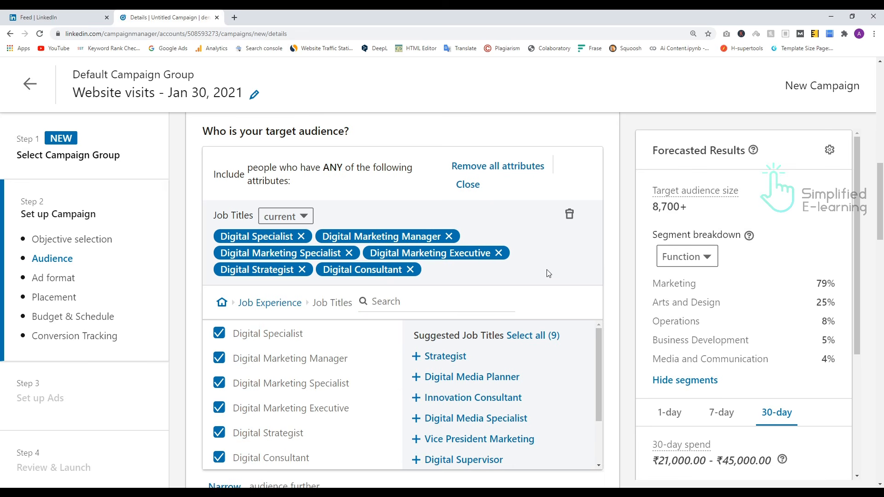
Disable the LinkedIn Audience Network in the campaign's placement settings.
{"action": "scroll", "coordinate": [547, 273], "scroll_direction": "down", "scroll_amount": 4}
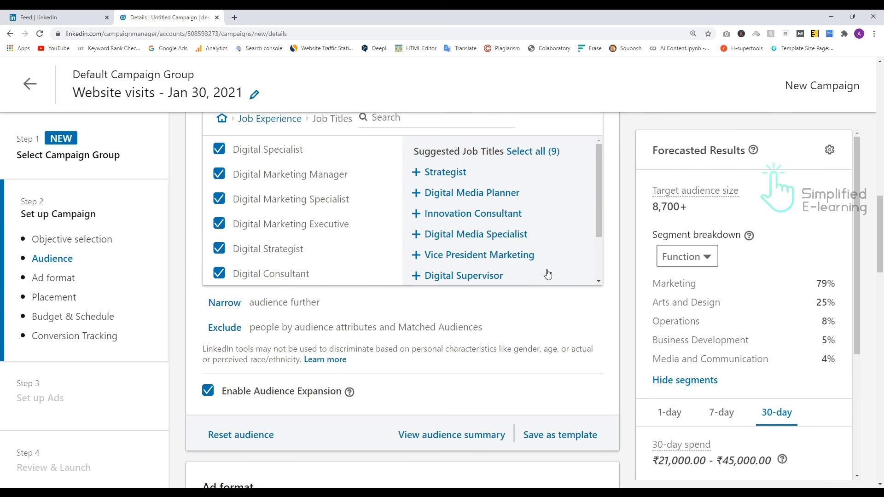
{"action": "scroll", "coordinate": [547, 274], "scroll_direction": "up", "scroll_amount": 2}
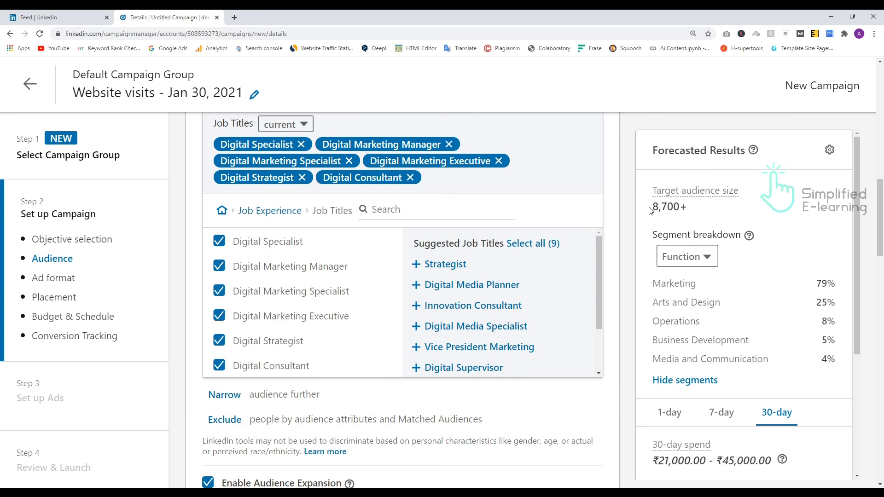
{"action": "scroll", "coordinate": [649, 210], "scroll_direction": "down", "scroll_amount": 9}
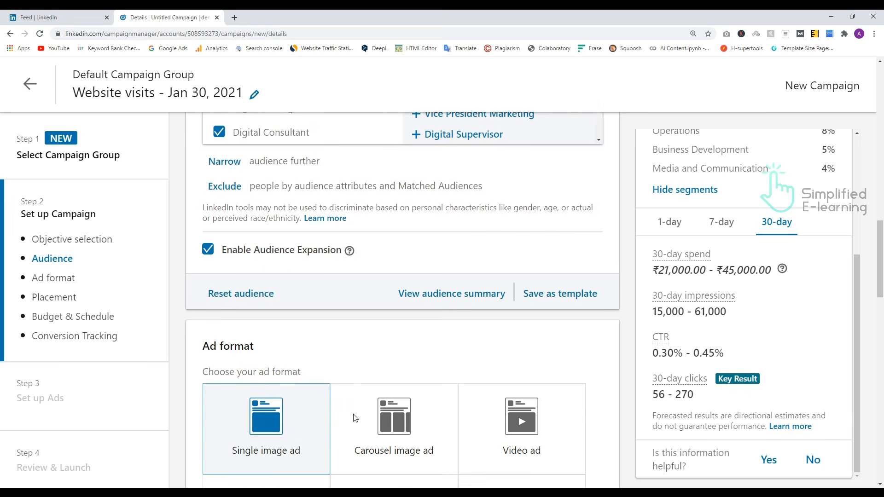
{"action": "scroll", "coordinate": [275, 231], "scroll_direction": "down", "scroll_amount": 1}
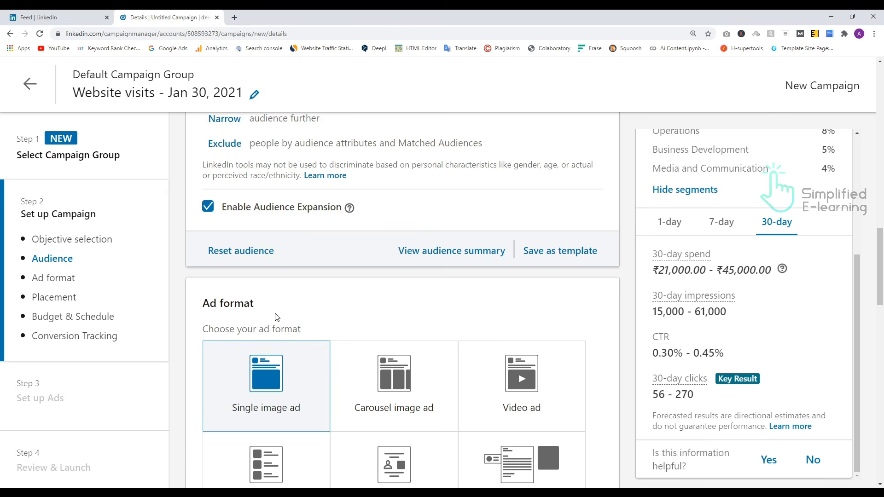
{"action": "scroll", "coordinate": [276, 316], "scroll_direction": "down", "scroll_amount": 3}
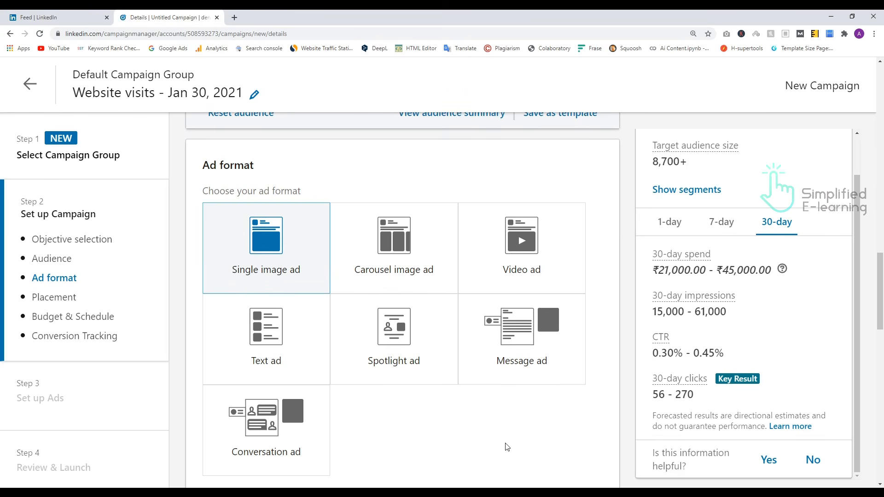
{"action": "scroll", "coordinate": [506, 446], "scroll_direction": "down", "scroll_amount": 7}
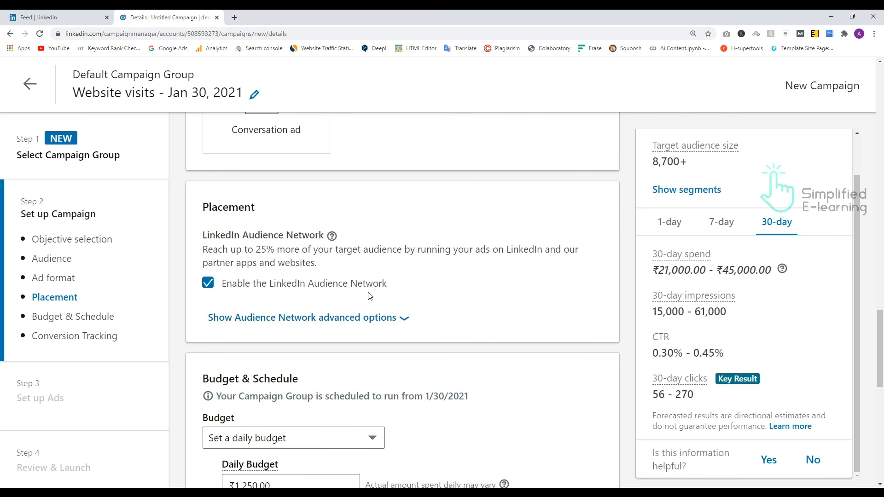
{"action": "left_click", "coordinate": [208, 284]}
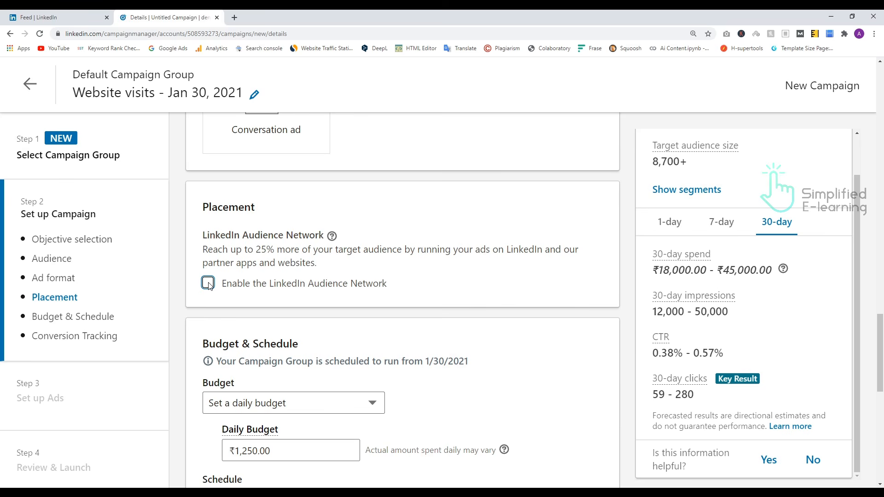
Keep the daily budget type and set the campaign's daily budget to ₹500.
{"action": "scroll", "coordinate": [208, 285], "scroll_direction": "down", "scroll_amount": 2}
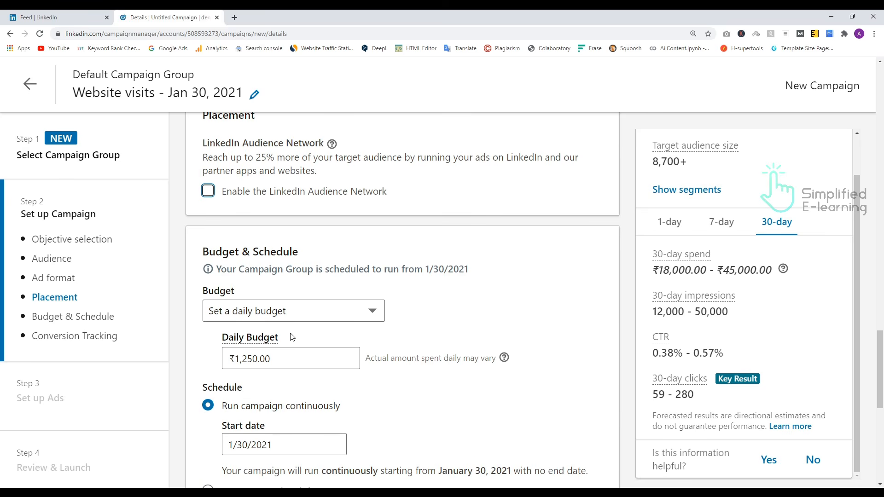
{"action": "left_click", "coordinate": [318, 316]}
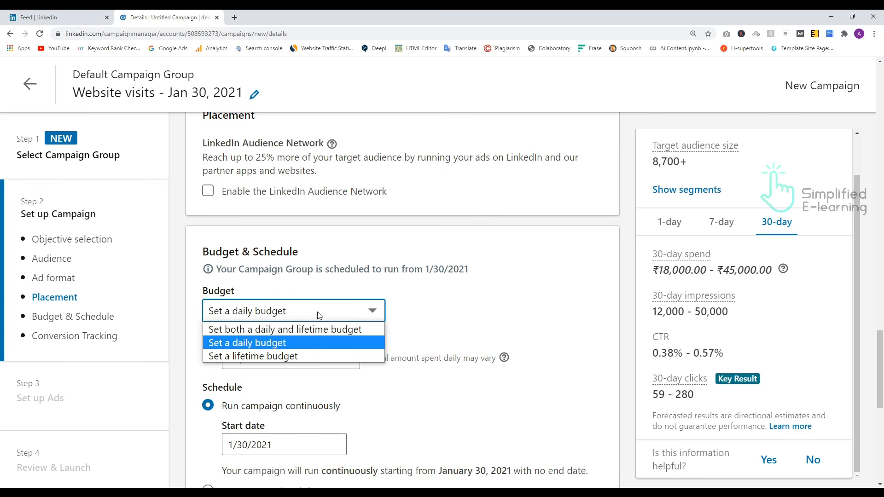
{"action": "left_click", "coordinate": [474, 314]}
{"action": "left_click_drag", "start_coordinate": [288, 359], "coordinate": [192, 362]}
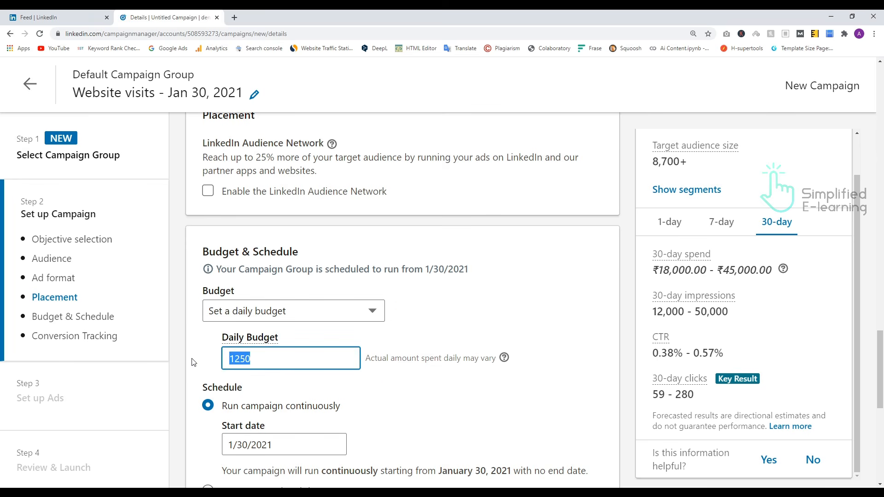
{"action": "type", "text": "500"}
{"action": "left_click", "coordinate": [390, 381]}
{"action": "left_click", "coordinate": [341, 312]}
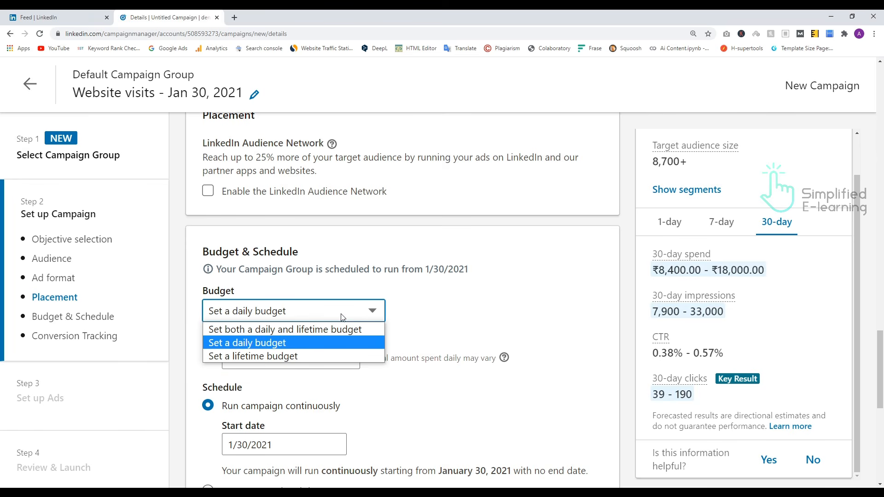
{"action": "left_click", "coordinate": [342, 317]}
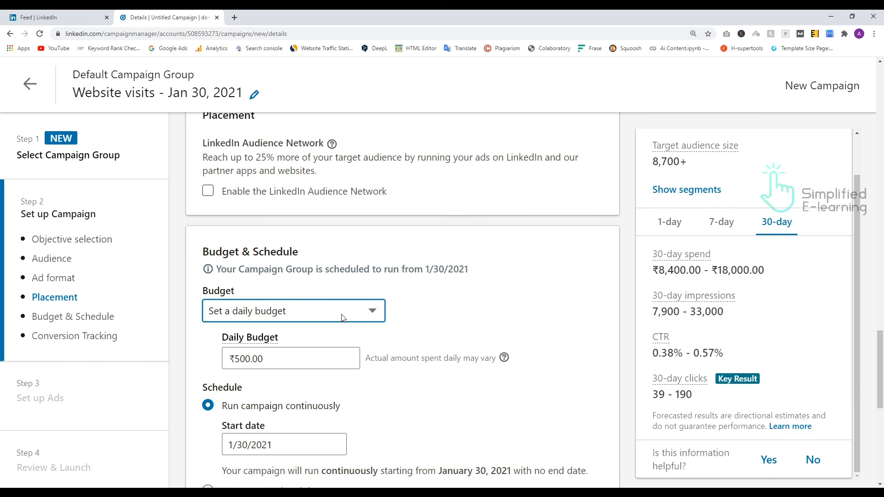
Schedule the campaign with a start date of 1/31/2021 and an end date of 3/6/2021.
{"action": "scroll", "coordinate": [342, 317], "scroll_direction": "down", "scroll_amount": 2}
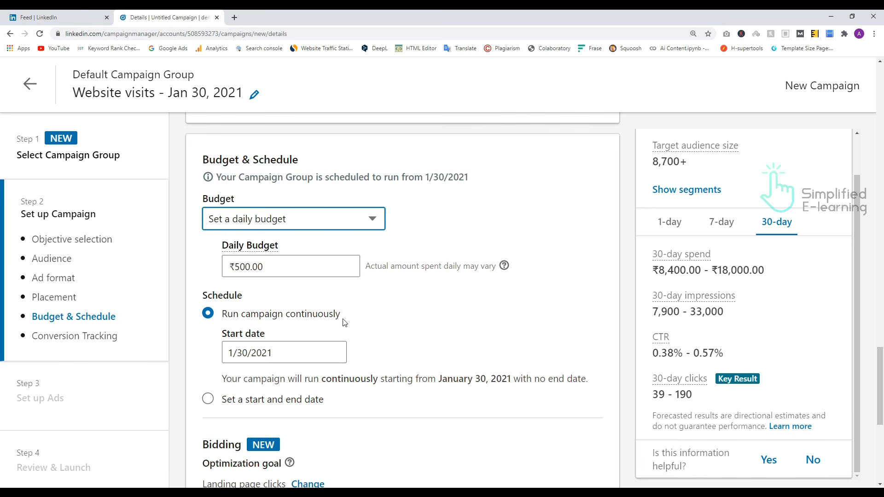
{"action": "left_click", "coordinate": [208, 399]}
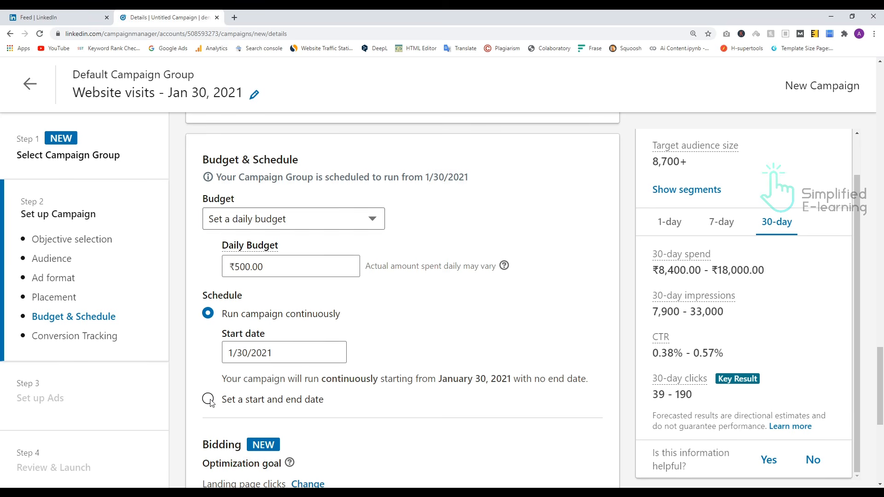
{"action": "left_click", "coordinate": [279, 385]}
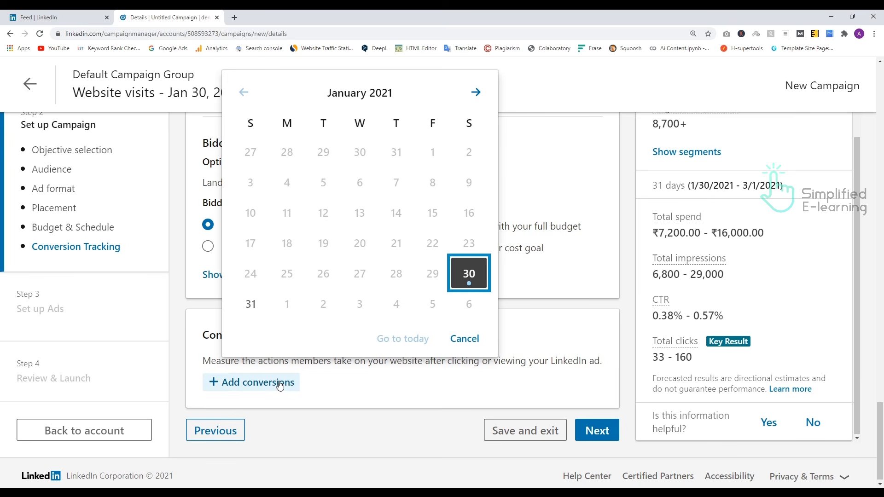
{"action": "left_click", "coordinate": [250, 304]}
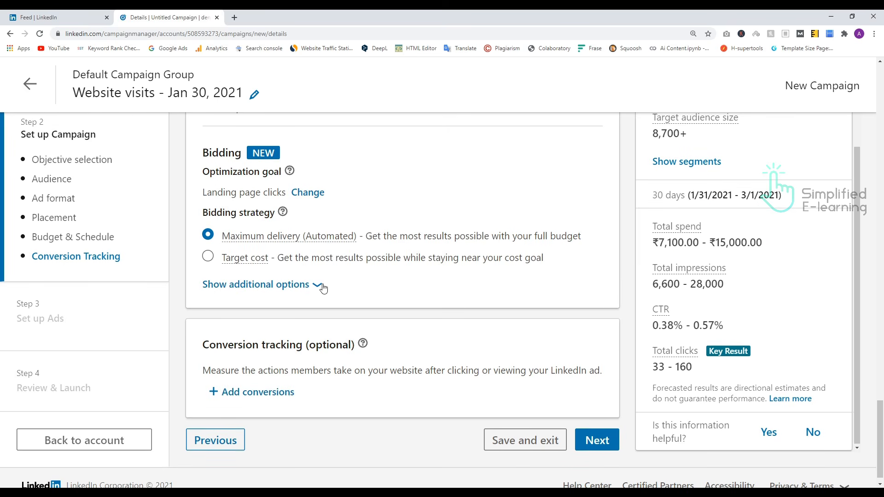
{"action": "scroll", "coordinate": [325, 286], "scroll_direction": "up", "scroll_amount": 4}
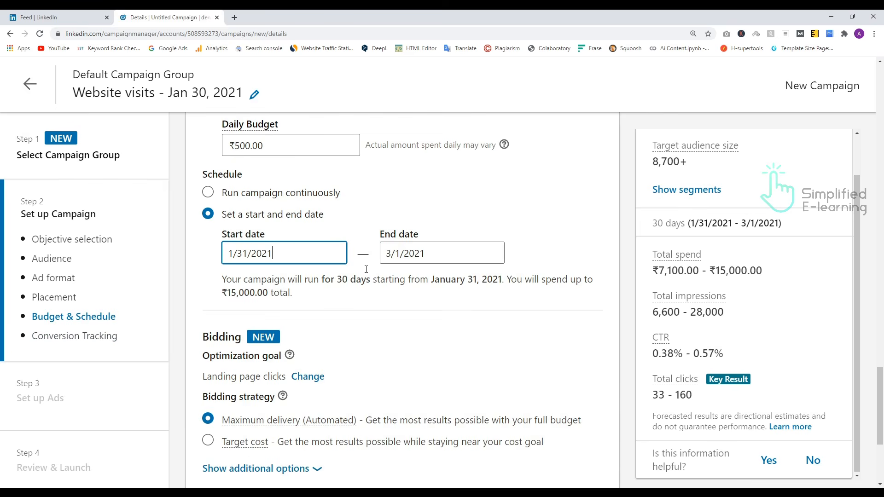
{"action": "left_click", "coordinate": [393, 254]}
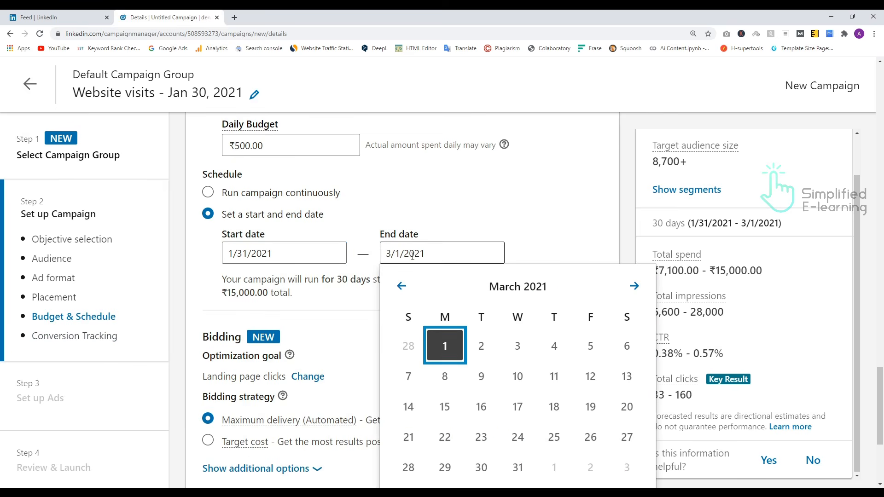
{"action": "left_click", "coordinate": [629, 346]}
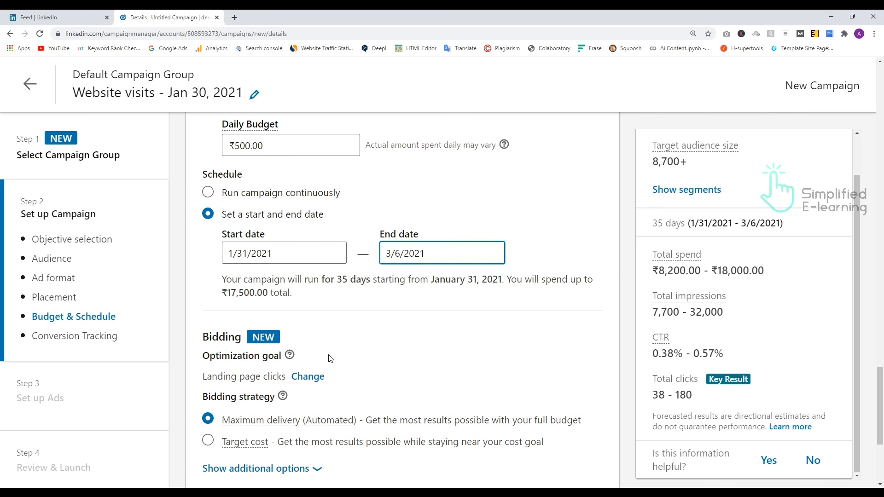
Keep the bidding strategy on Maximum delivery (Automated), skip conversion tracking, and save the campaign to continue to the ad setup.
{"action": "scroll", "coordinate": [330, 358], "scroll_direction": "down", "scroll_amount": 2}
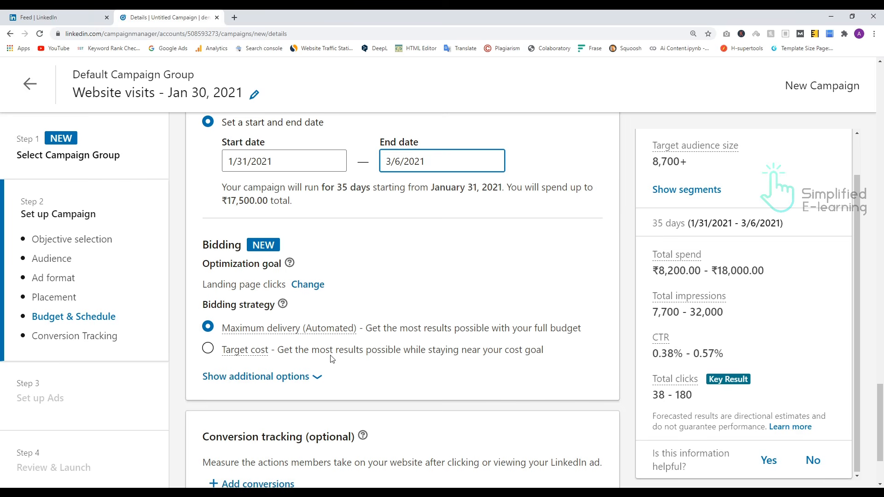
{"action": "left_click", "coordinate": [208, 349]}
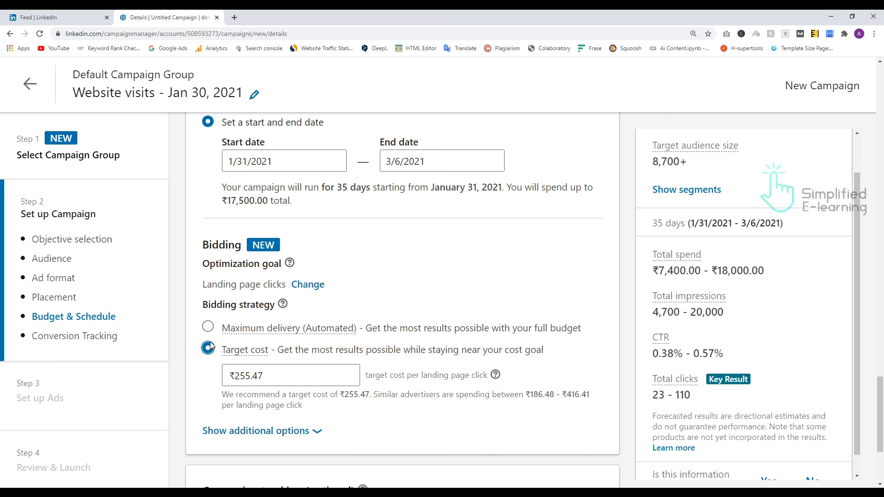
{"action": "left_click", "coordinate": [208, 327]}
{"action": "scroll", "coordinate": [278, 379], "scroll_direction": "down", "scroll_amount": 2}
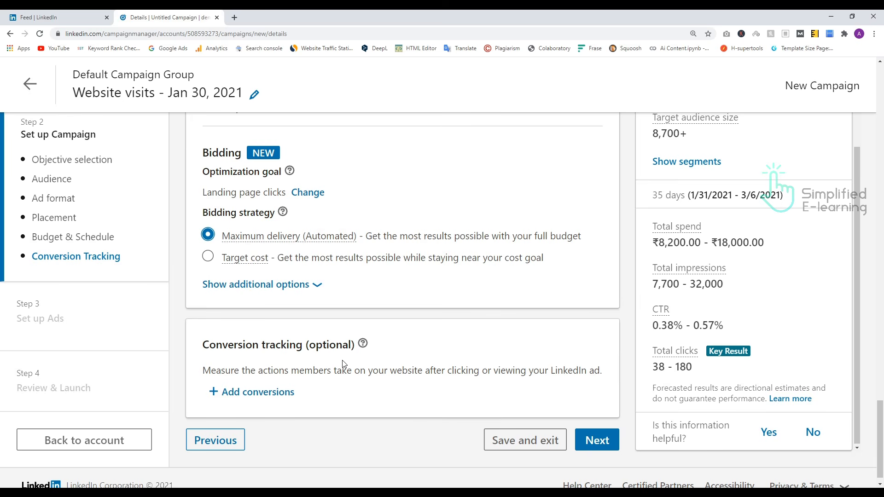
{"action": "left_click", "coordinate": [595, 451]}
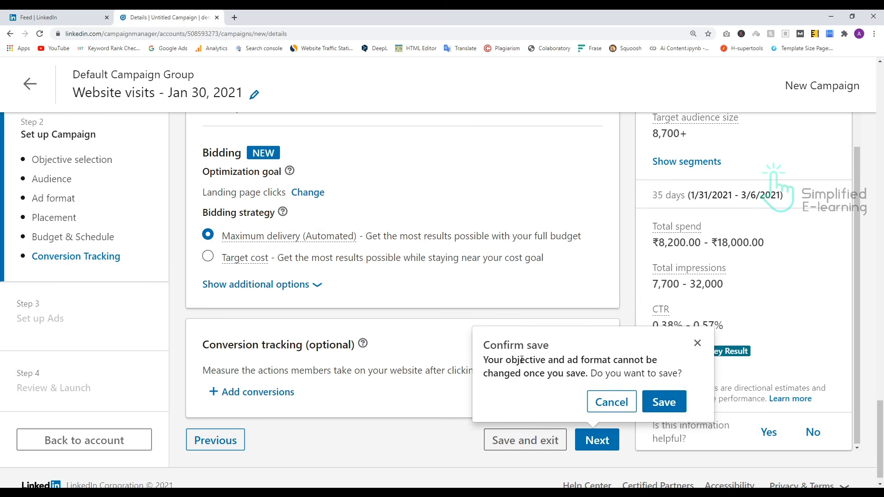
{"action": "left_click", "coordinate": [677, 404]}
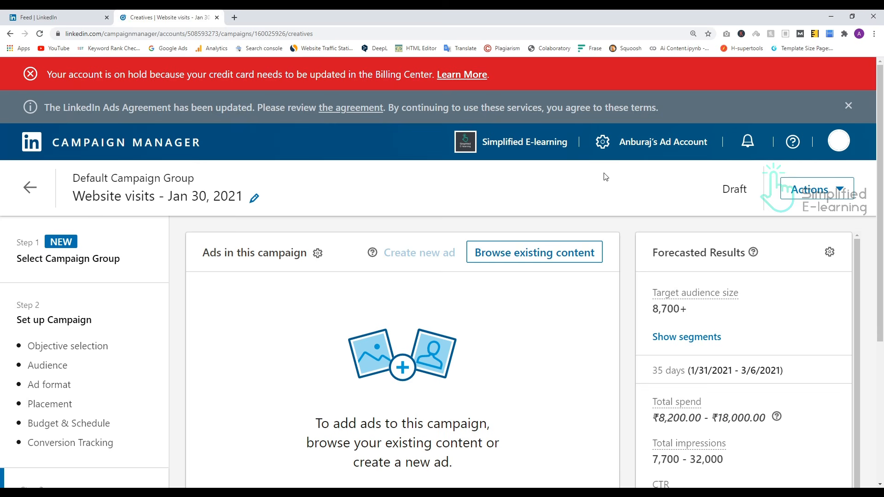
Open the ad account's Billing center and review the credit card setup form down to its coupon code and order review.
{"action": "left_click", "coordinate": [602, 146]}
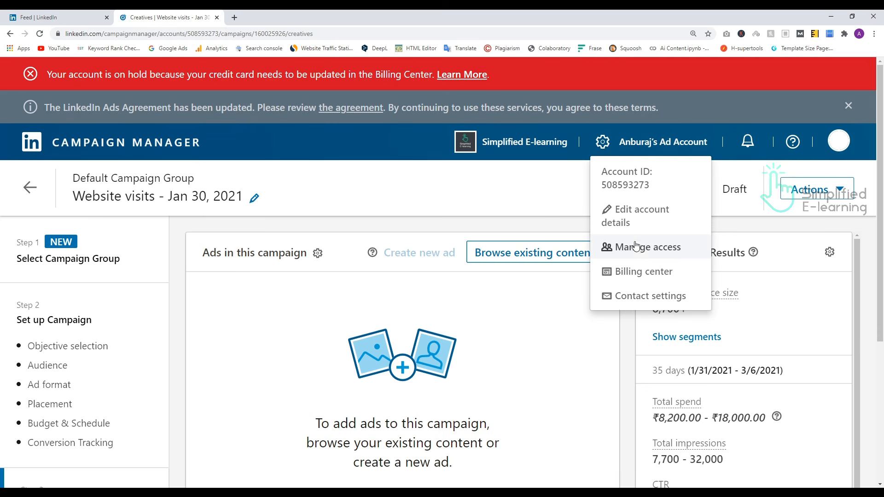
{"action": "left_click", "coordinate": [633, 276]}
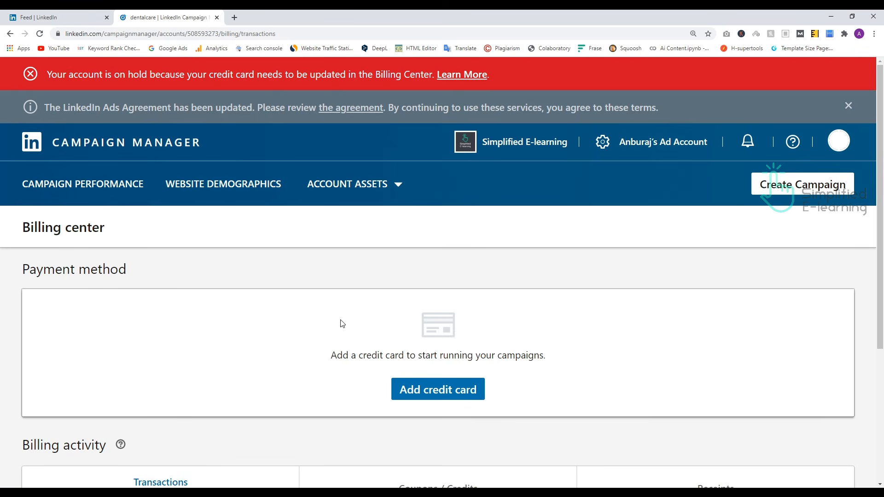
{"action": "scroll", "coordinate": [368, 323], "scroll_direction": "down", "scroll_amount": 2}
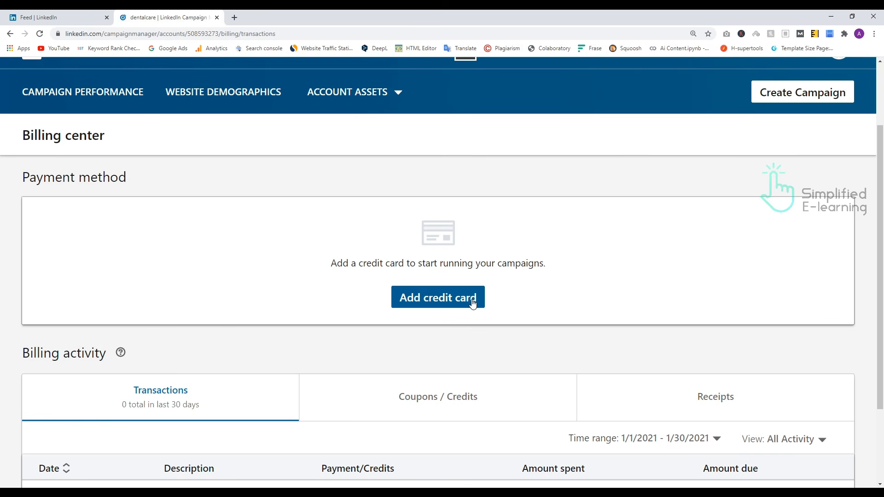
{"action": "left_click", "coordinate": [449, 301]}
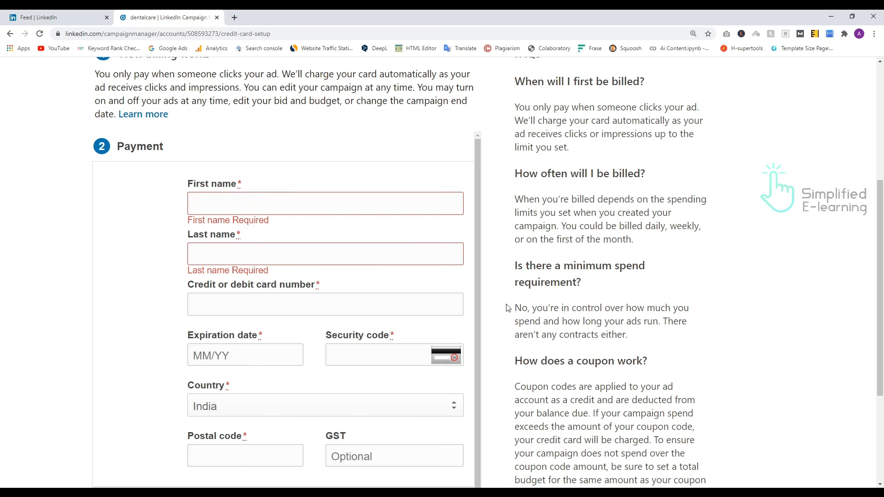
{"action": "scroll", "coordinate": [508, 308], "scroll_direction": "down", "scroll_amount": 3}
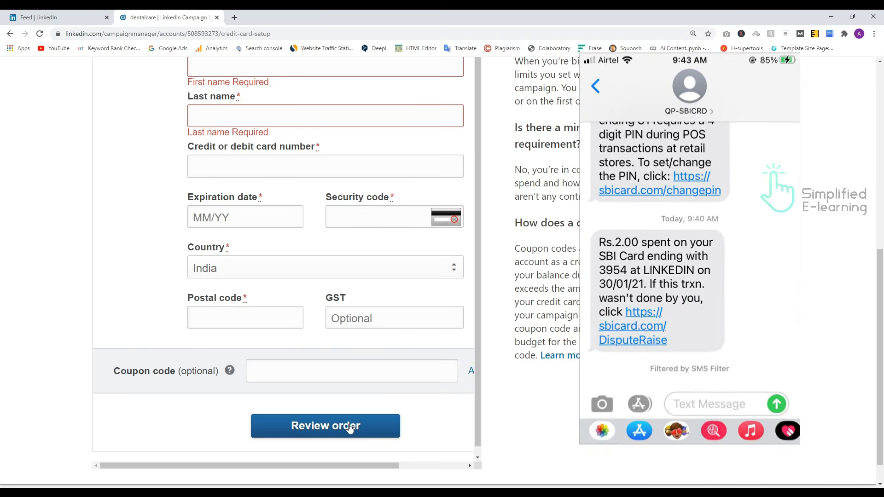
{"action": "scroll", "coordinate": [326, 368], "scroll_direction": "up", "scroll_amount": 7}
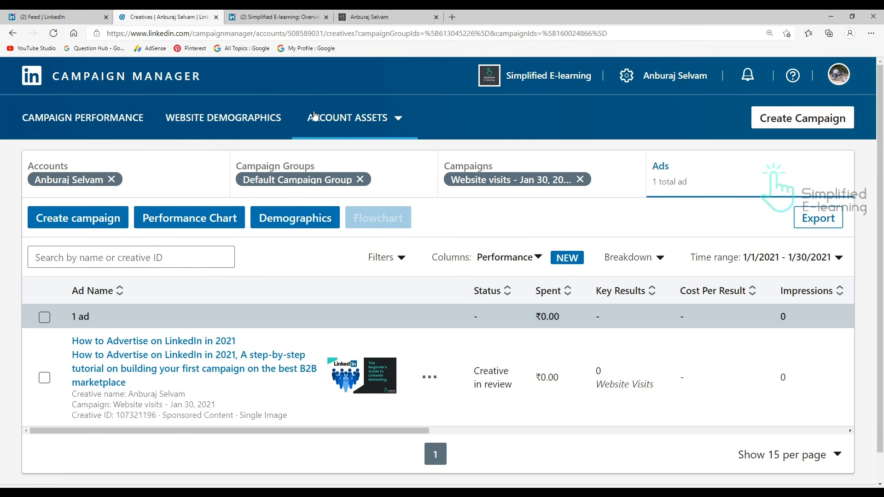
Check the payment method in the other ad account's Billing center and return to its campaign.
{"action": "left_click", "coordinate": [624, 75]}
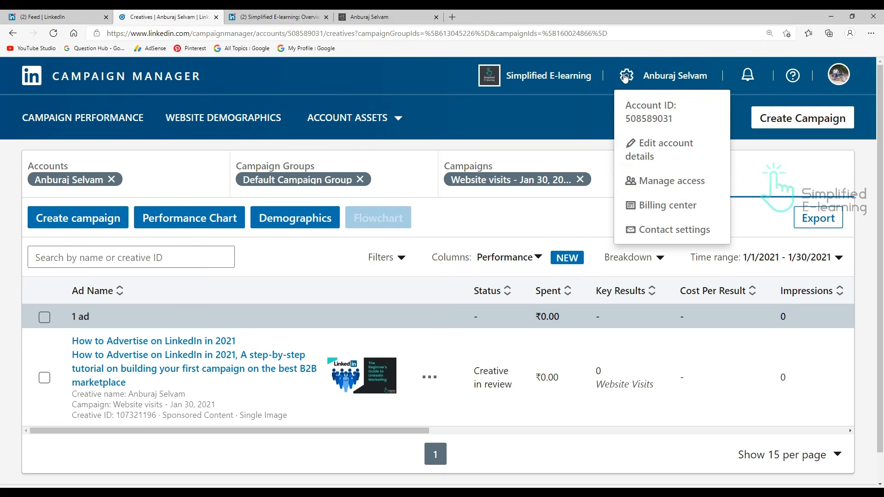
{"action": "left_click", "coordinate": [659, 205]}
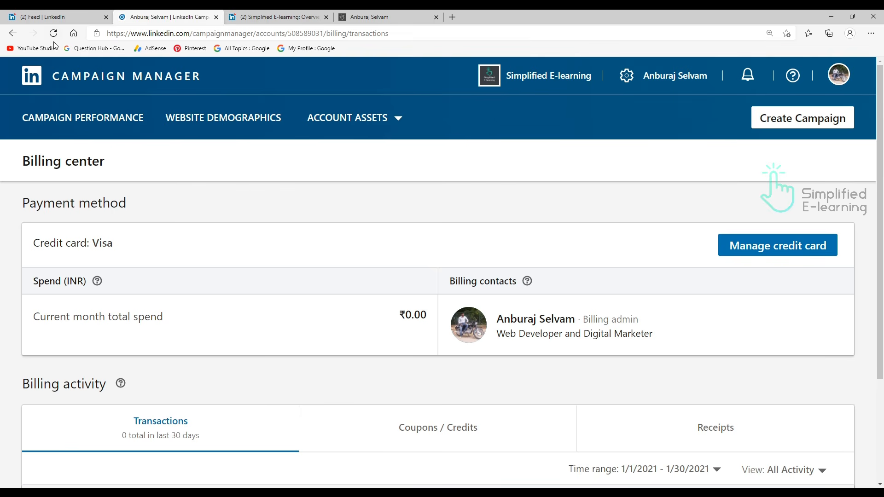
{"action": "left_click", "coordinate": [12, 33]}
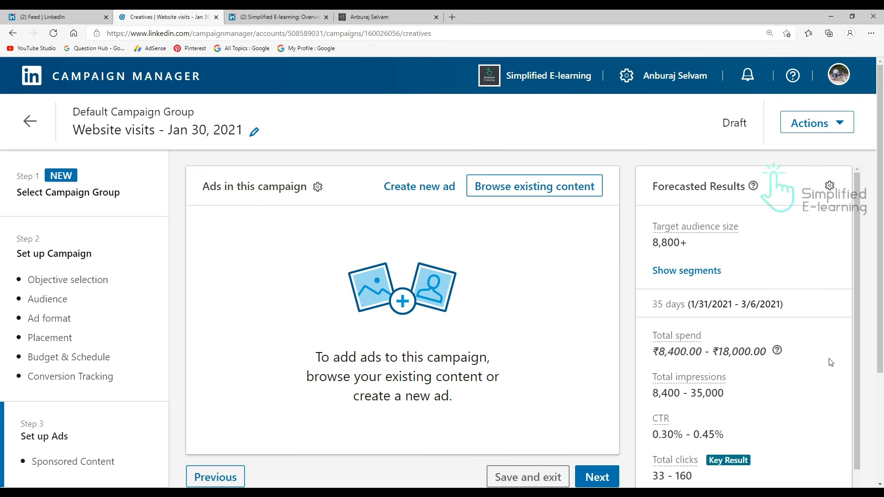
Create a new single image ad for the campaign and name it Simplified E-learning.
{"action": "left_click", "coordinate": [428, 192]}
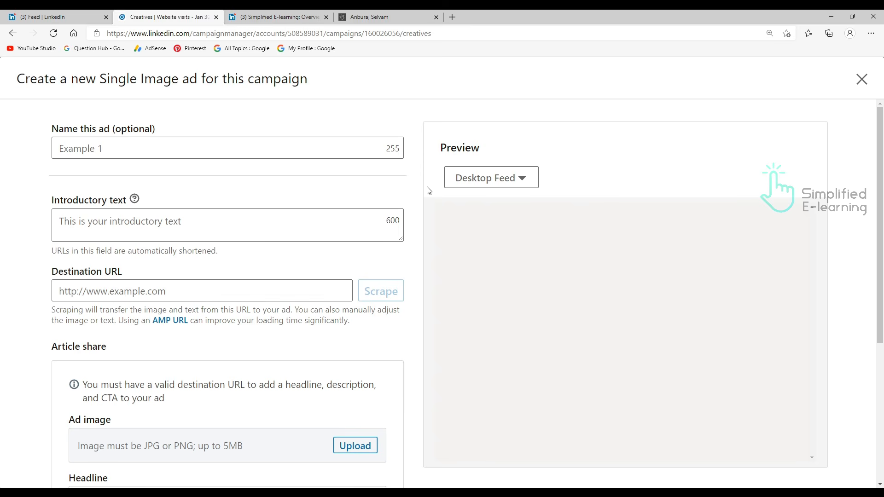
{"action": "left_click", "coordinate": [258, 155]}
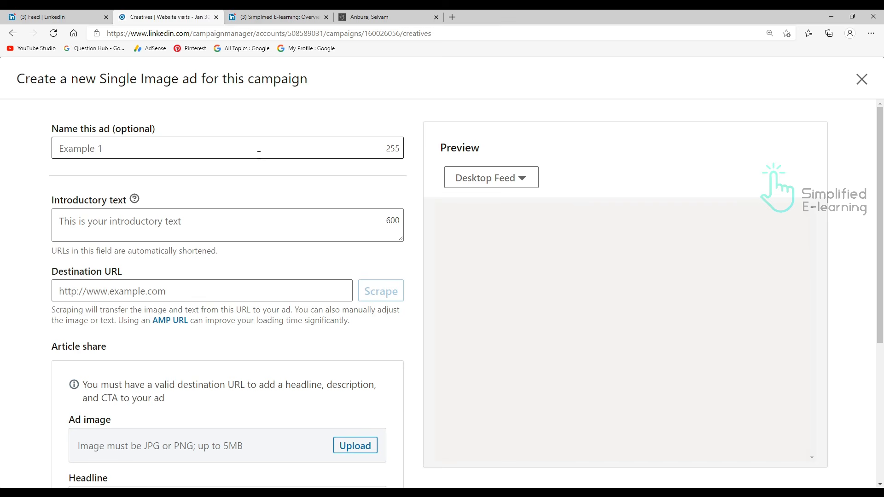
{"action": "left_click", "coordinate": [249, 153]}
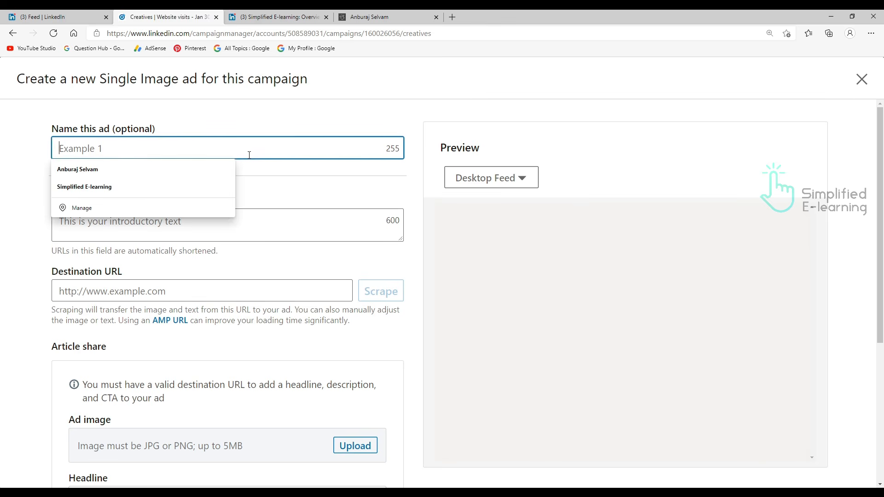
{"action": "left_click", "coordinate": [105, 188]}
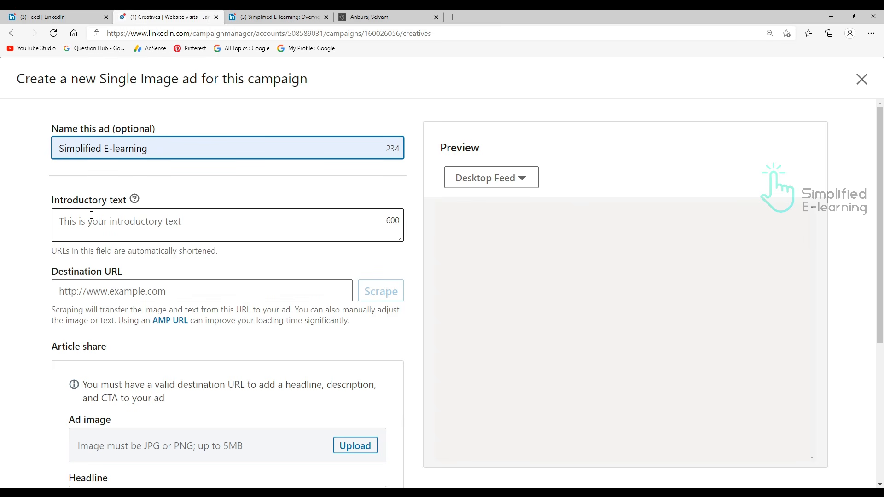
Copy Notepad's second line into the introductory text: "How to Advertise on LinkedIn in 2021, A step-by-step tutorial on building your first campaign on the best B2B marketplace".
{"action": "key", "text": "alt+Tab"}
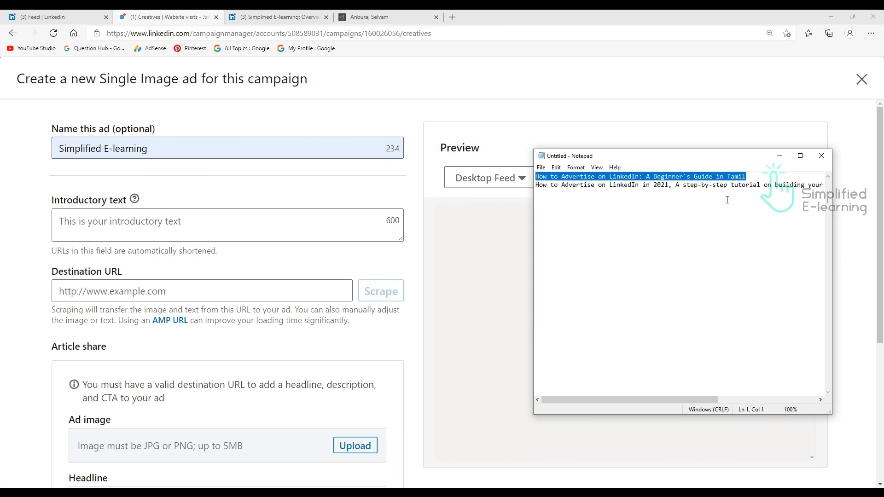
{"action": "left_click_drag", "start_coordinate": [537, 184], "coordinate": [882, 195]}
{"action": "key", "text": "ctrl+c"}
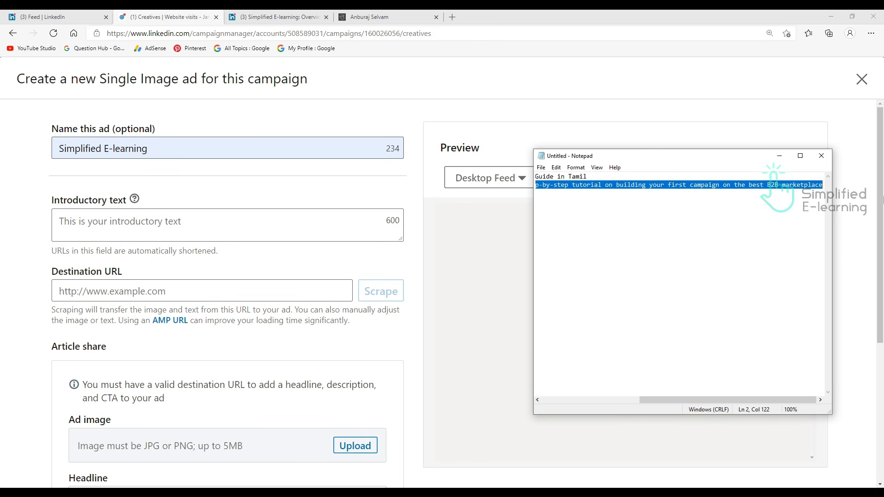
{"action": "left_click", "coordinate": [123, 225]}
{"action": "key", "text": "ctrl+v"}
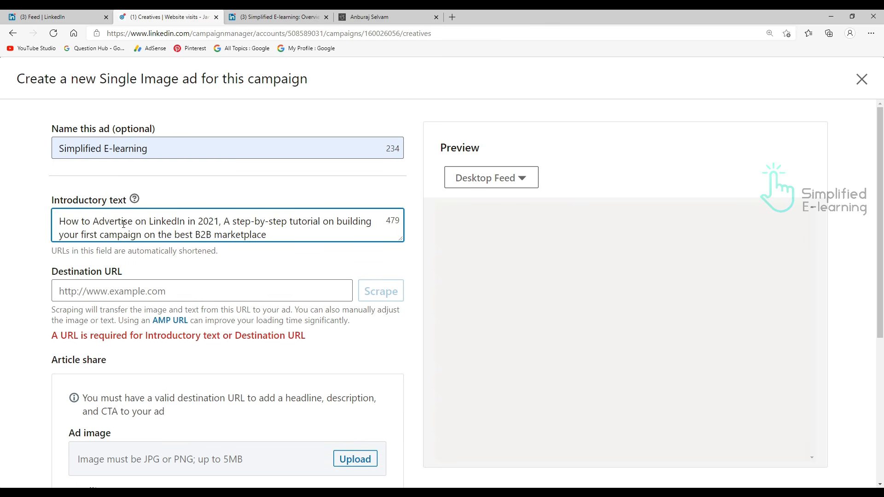
Set the ad's destination URL to the advertiser's own website using the saved suggestion.
{"action": "left_click", "coordinate": [24, 258]}
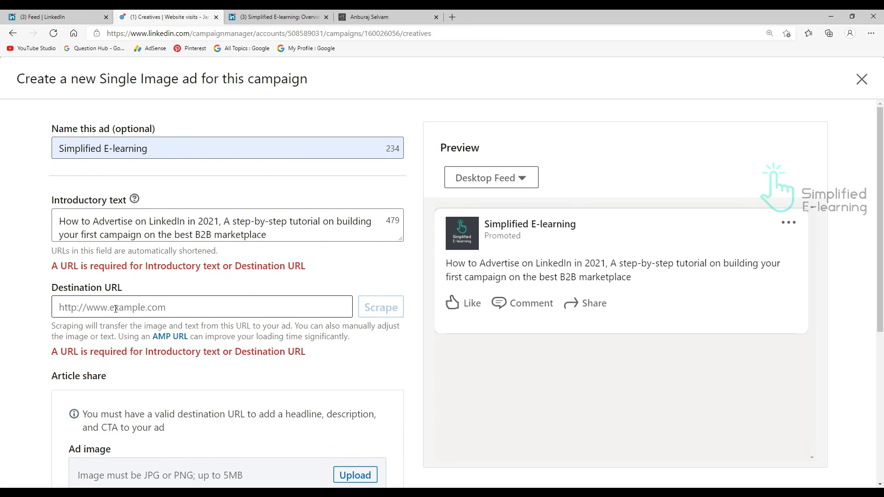
{"action": "left_click", "coordinate": [115, 308]}
{"action": "left_click", "coordinate": [103, 327]}
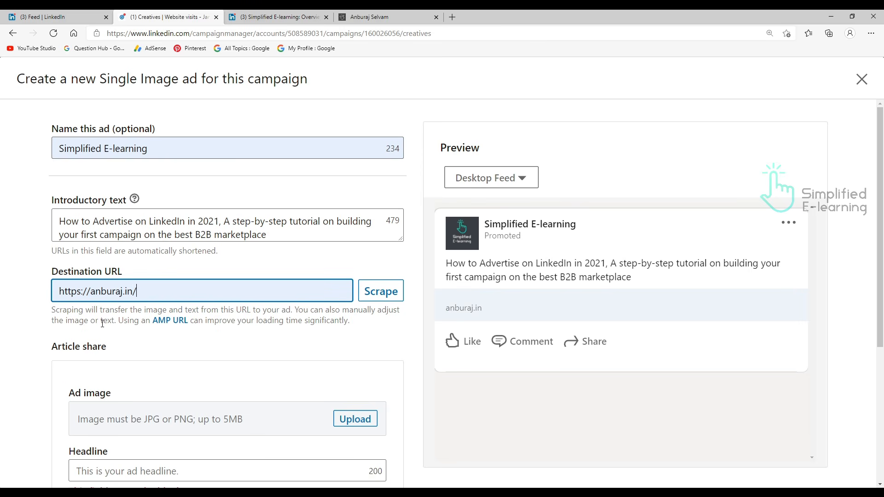
Copy the first line from Notepad, "How to Advertise on LinkedIn: A Beginner's Guide in Tamil", into the ad's headline.
{"action": "scroll", "coordinate": [174, 371], "scroll_direction": "down", "scroll_amount": 3}
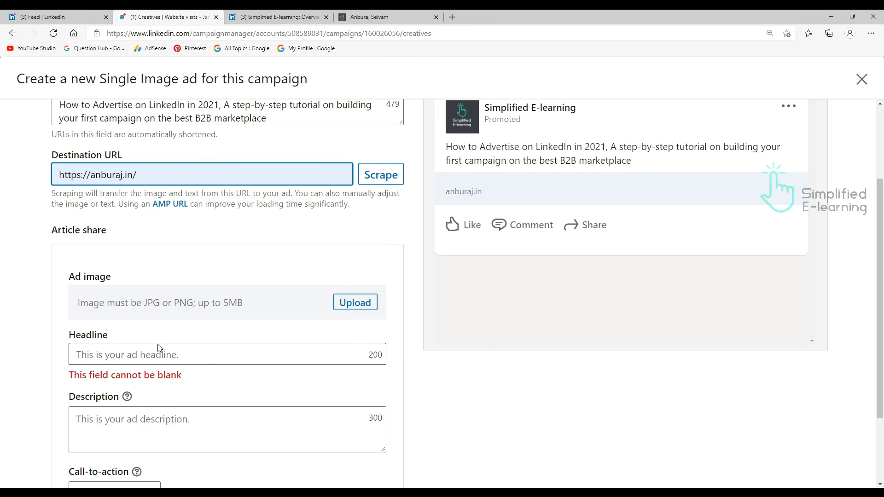
{"action": "left_click", "coordinate": [185, 494]}
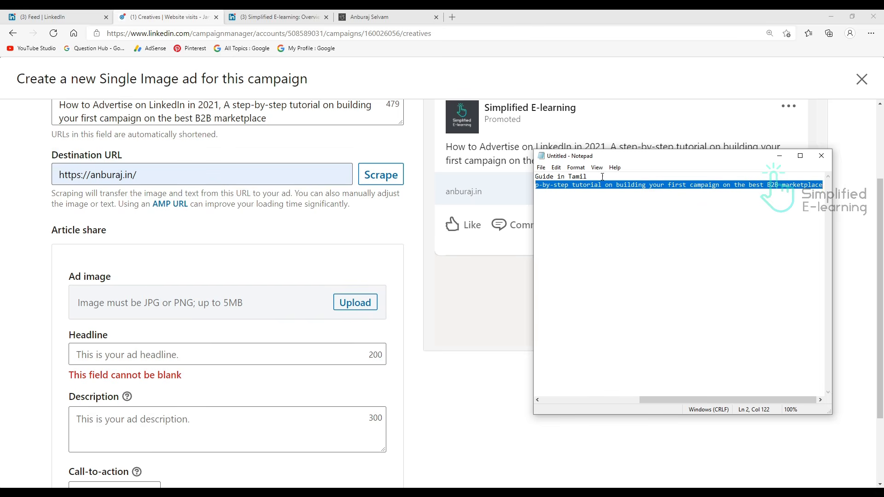
{"action": "left_click_drag", "start_coordinate": [601, 177], "coordinate": [469, 186]}
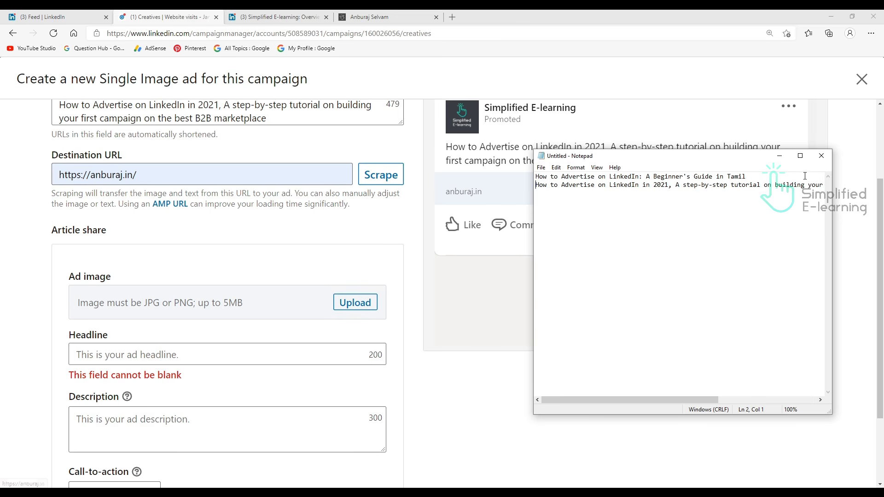
{"action": "left_click_drag", "start_coordinate": [805, 177], "coordinate": [509, 183]}
{"action": "key", "text": "ctrl+c"}
{"action": "left_click", "coordinate": [117, 357]}
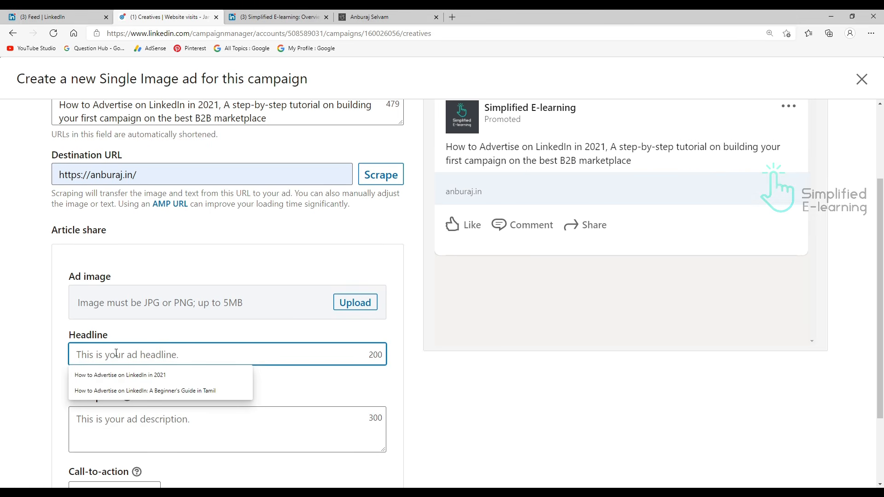
{"action": "key", "text": "ctrl+v"}
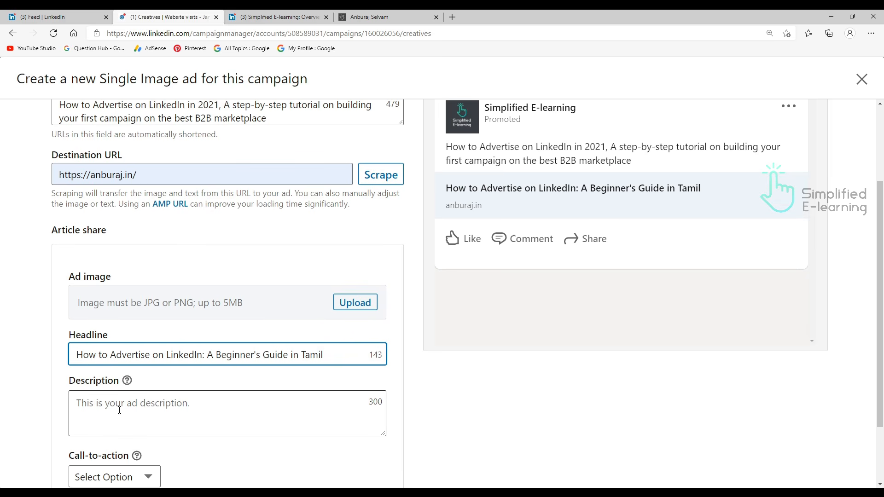
Set the ad description to "A step-by-step tutorial on building your first campaign on the best B2B marketplace", copied from the introductory text.
{"action": "left_click_drag", "start_coordinate": [223, 105], "coordinate": [296, 120]}
{"action": "key", "text": "ctrl+c"}
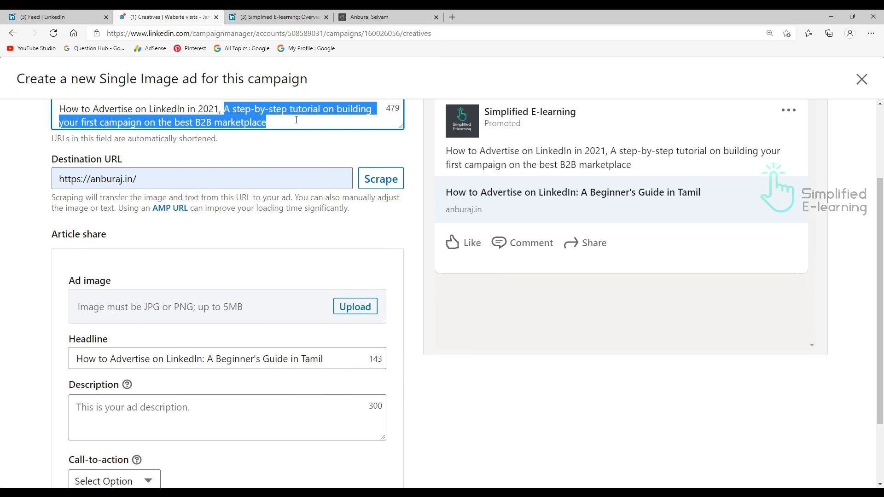
{"action": "left_click", "coordinate": [130, 405]}
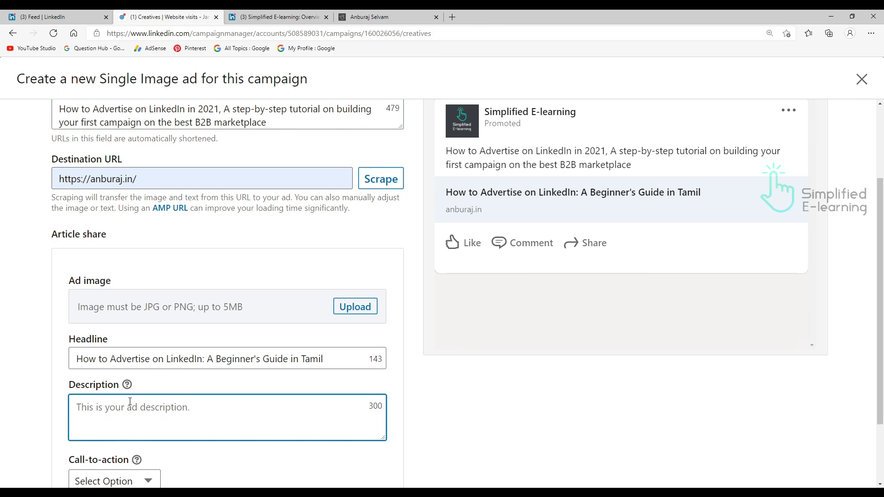
{"action": "key", "text": "ctrl+v"}
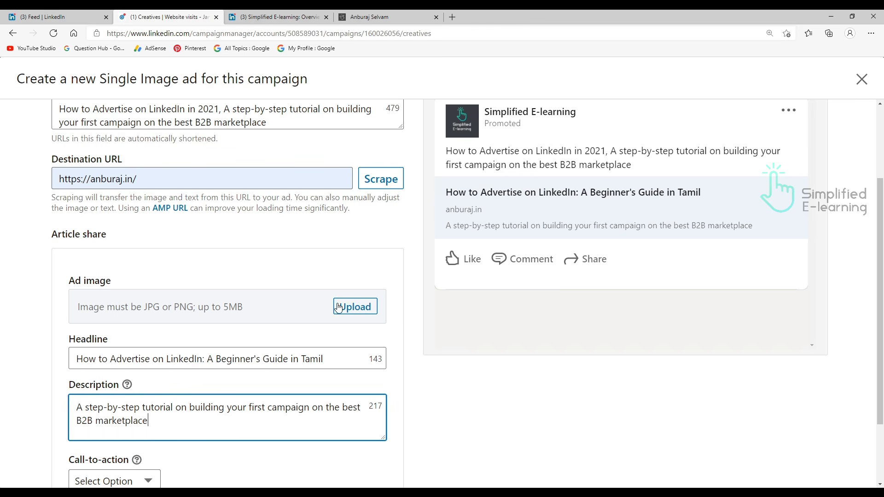
Upload "linkedin ads .jpg" from the LinkedIn Ads folder as the ad image and check the Desktop Feed preview.
{"action": "left_click", "coordinate": [358, 311]}
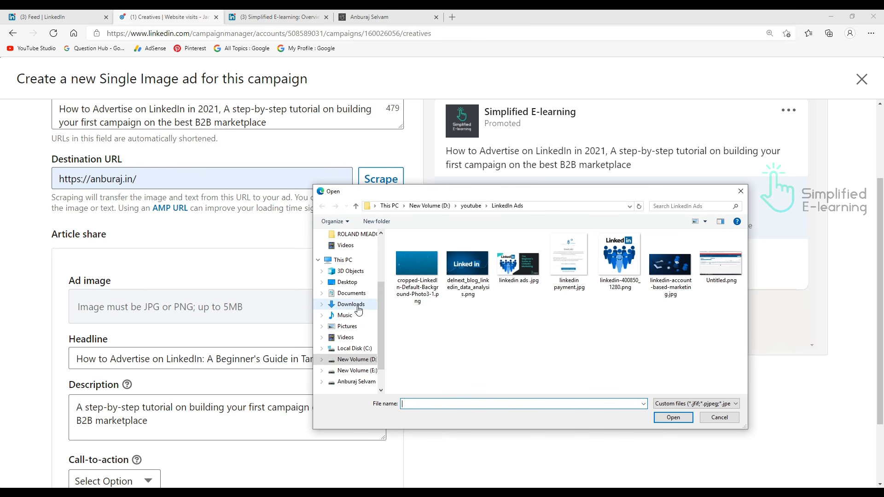
{"action": "left_click", "coordinate": [518, 262]}
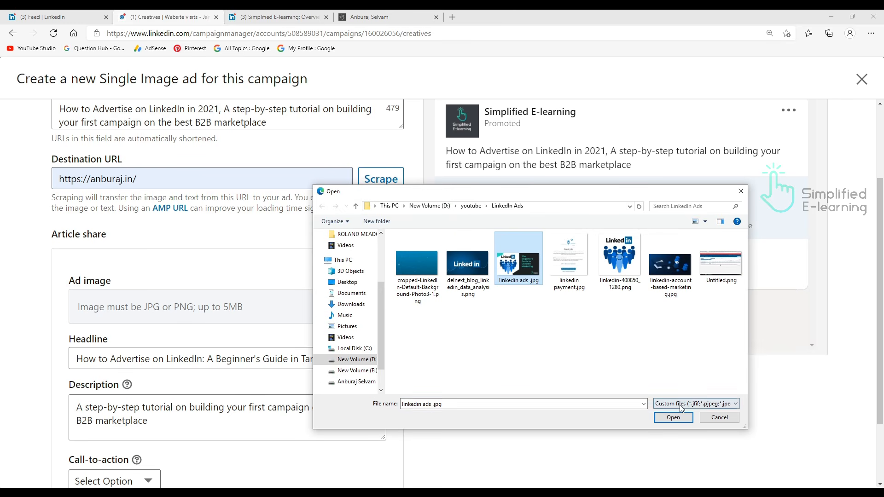
{"action": "left_click", "coordinate": [673, 417]}
{"action": "scroll", "coordinate": [736, 360], "scroll_direction": "up", "scroll_amount": 1}
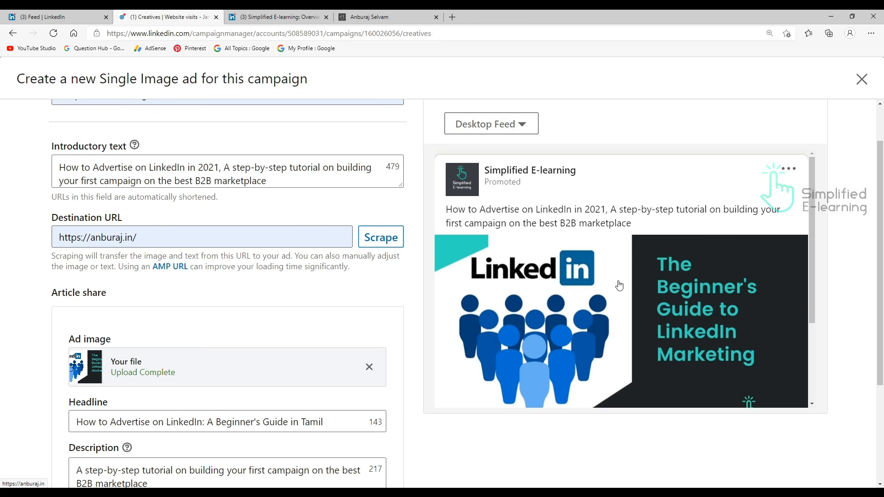
{"action": "scroll", "coordinate": [572, 213], "scroll_direction": "down", "scroll_amount": 2}
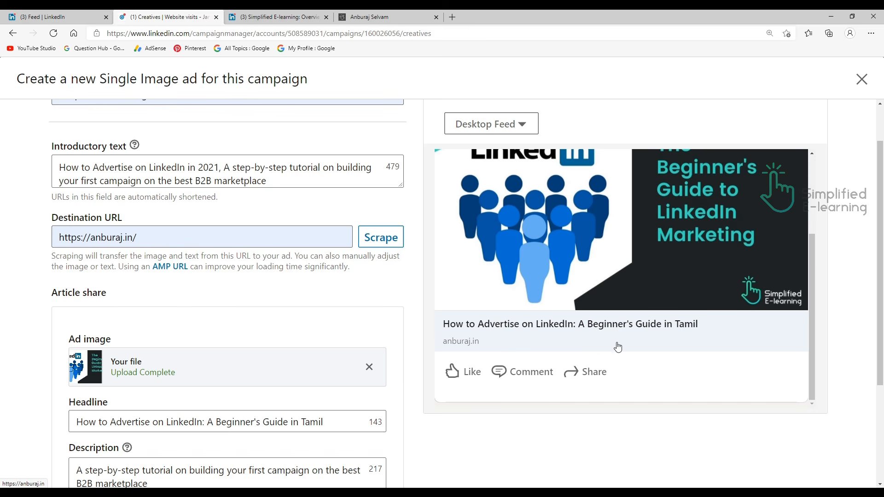
Set the ad's call-to-action to Learn More.
{"action": "scroll", "coordinate": [220, 358], "scroll_direction": "down", "scroll_amount": 3}
{"action": "left_click", "coordinate": [129, 397]}
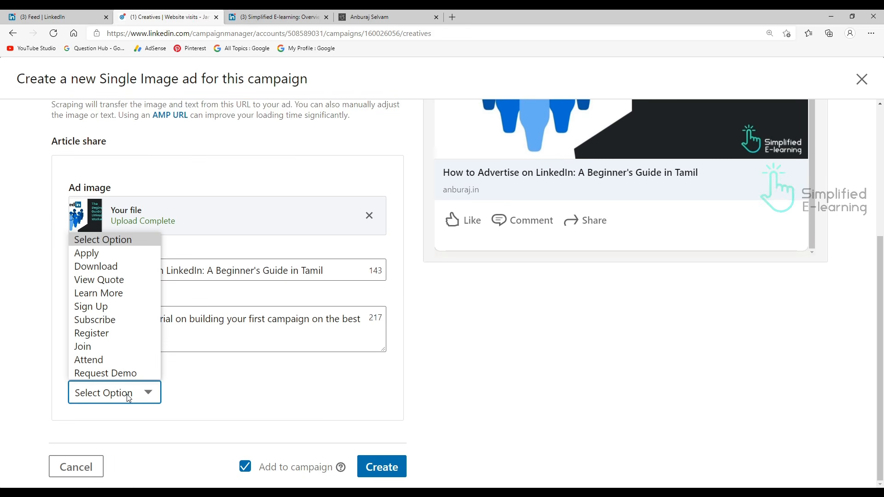
{"action": "left_click", "coordinate": [109, 294]}
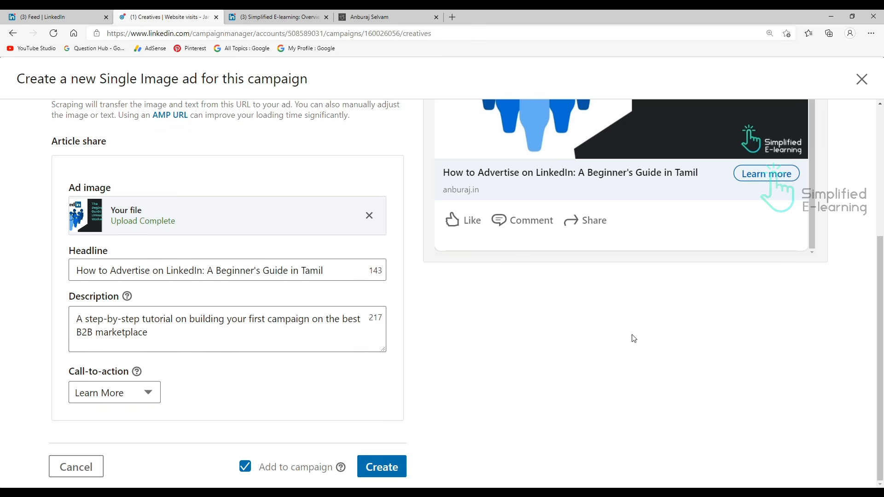
Check the completed ad fields against the preview and create the single image ad, keeping it added to the campaign.
{"action": "scroll", "coordinate": [763, 186], "scroll_direction": "up", "scroll_amount": 2}
{"action": "scroll", "coordinate": [746, 198], "scroll_direction": "down", "scroll_amount": 2}
{"action": "scroll", "coordinate": [396, 312], "scroll_direction": "up", "scroll_amount": 3}
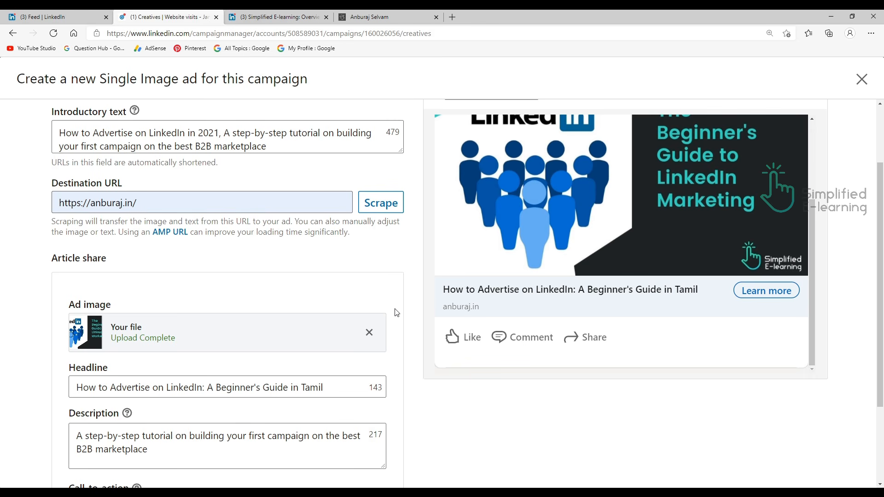
{"action": "scroll", "coordinate": [343, 346], "scroll_direction": "down", "scroll_amount": 3}
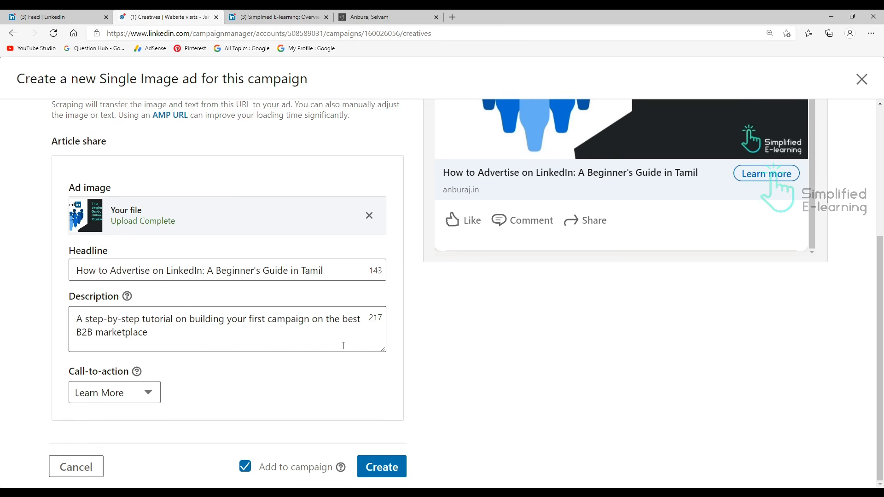
{"action": "left_click", "coordinate": [381, 470]}
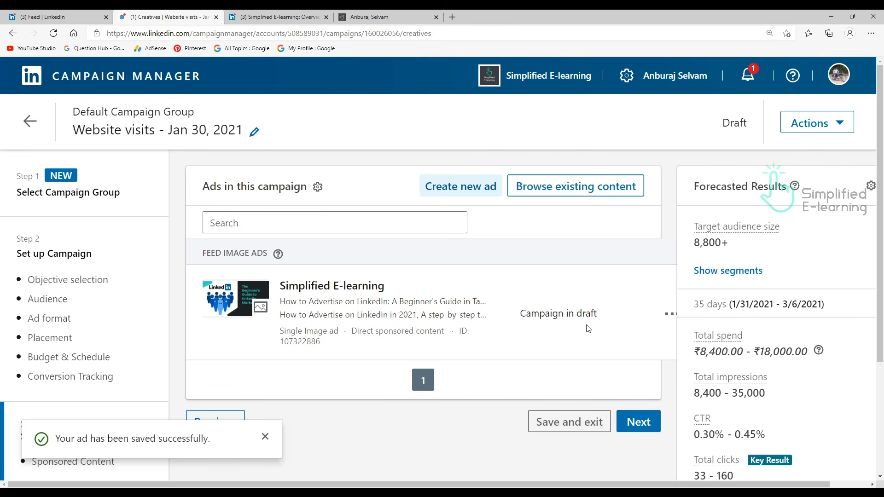
Continue to Review & Launch, check the campaign settings, the ad and the forecasted results, and launch the campaign.
{"action": "left_click", "coordinate": [639, 427]}
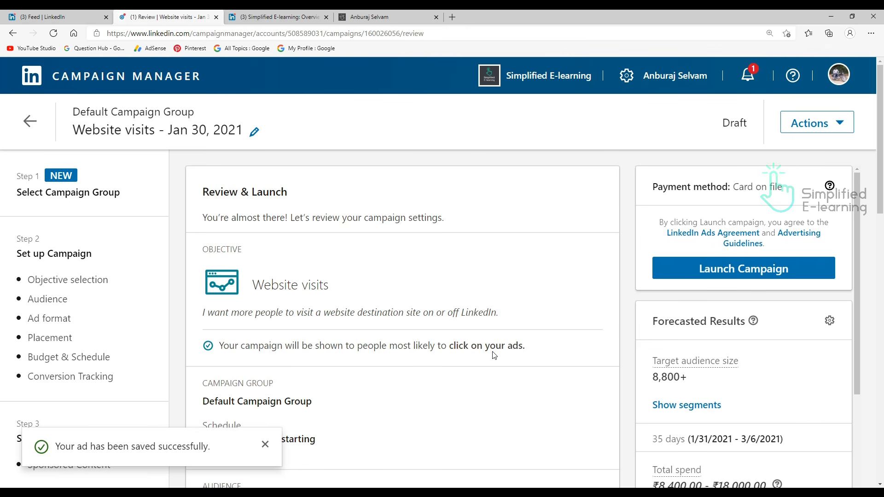
{"action": "scroll", "coordinate": [494, 355], "scroll_direction": "down", "scroll_amount": 5}
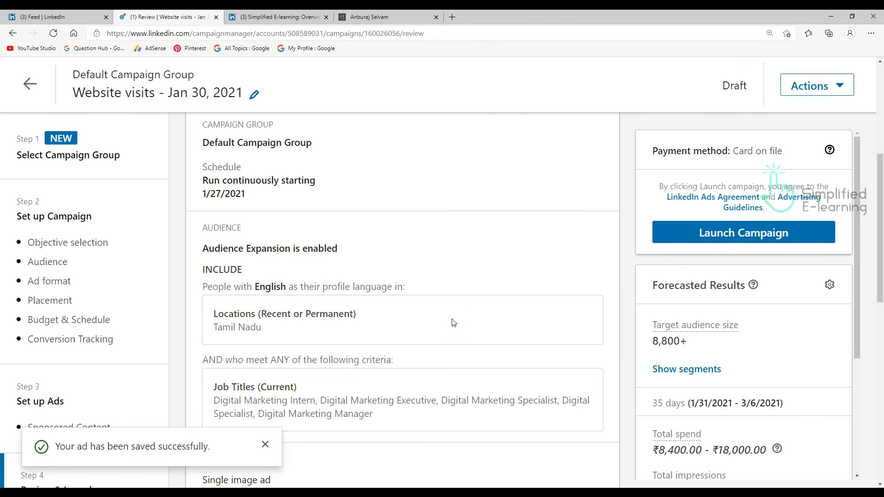
{"action": "scroll", "coordinate": [453, 322], "scroll_direction": "down", "scroll_amount": 6}
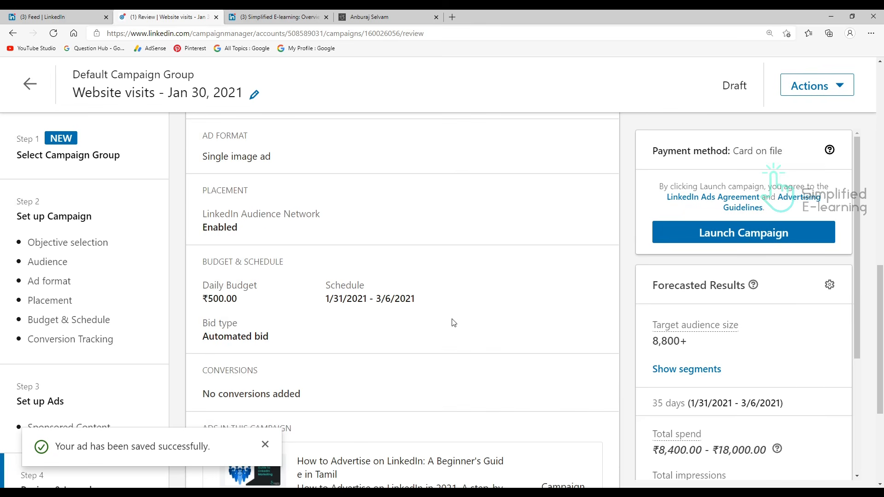
{"action": "scroll", "coordinate": [454, 322], "scroll_direction": "down", "scroll_amount": 4}
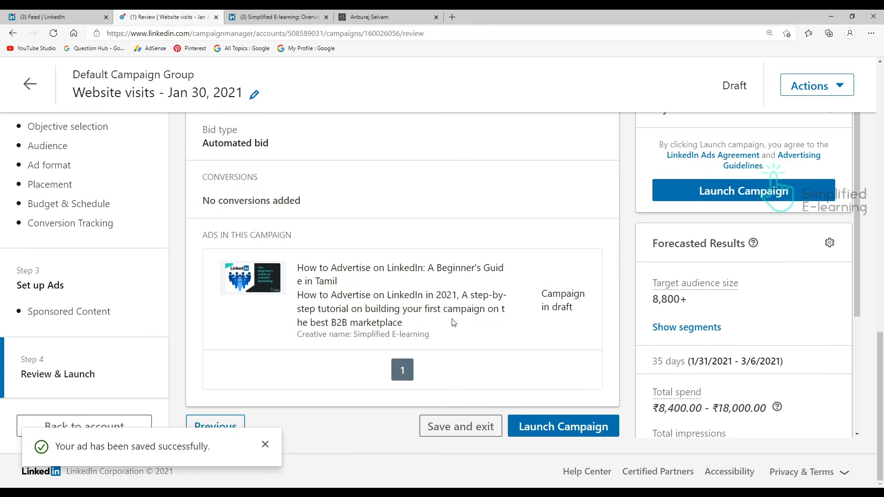
{"action": "scroll", "coordinate": [713, 337], "scroll_direction": "up", "scroll_amount": 3}
{"action": "scroll", "coordinate": [695, 397], "scroll_direction": "down", "scroll_amount": 3}
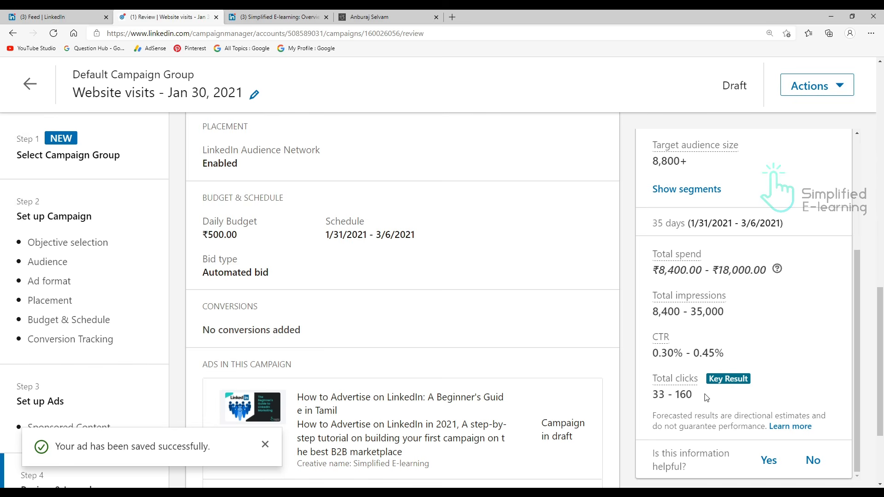
{"action": "scroll", "coordinate": [706, 397], "scroll_direction": "up", "scroll_amount": 5}
{"action": "scroll", "coordinate": [706, 398], "scroll_direction": "down", "scroll_amount": 5}
{"action": "scroll", "coordinate": [752, 329], "scroll_direction": "up", "scroll_amount": 4}
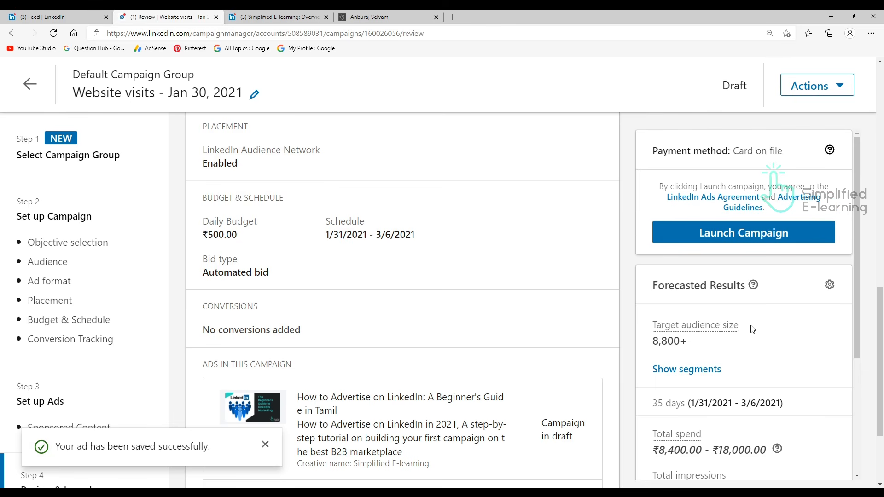
{"action": "left_click", "coordinate": [774, 238]}
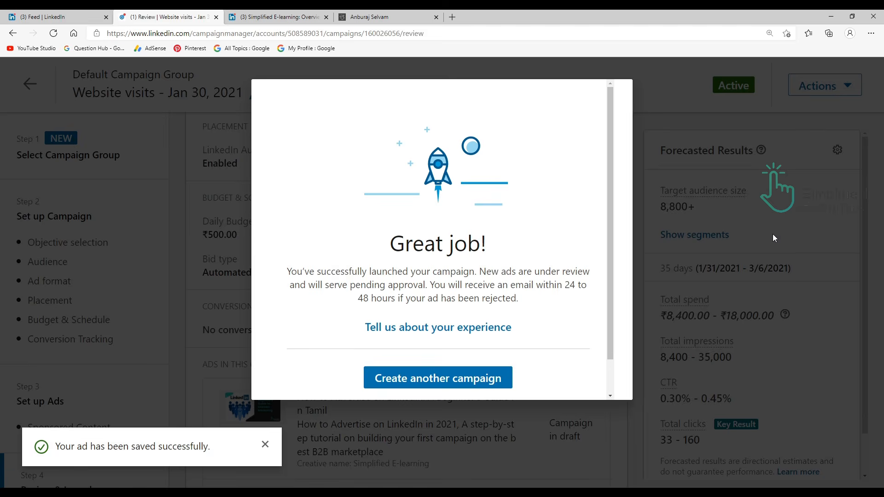